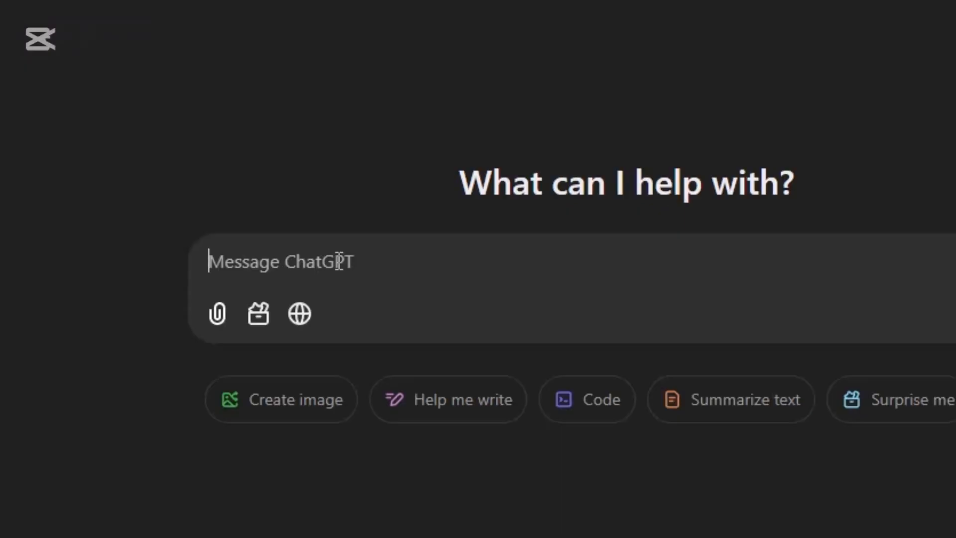
Step: Begin the prompt with "here is a sales data set,give"
{"action": "type", "text": "her"}
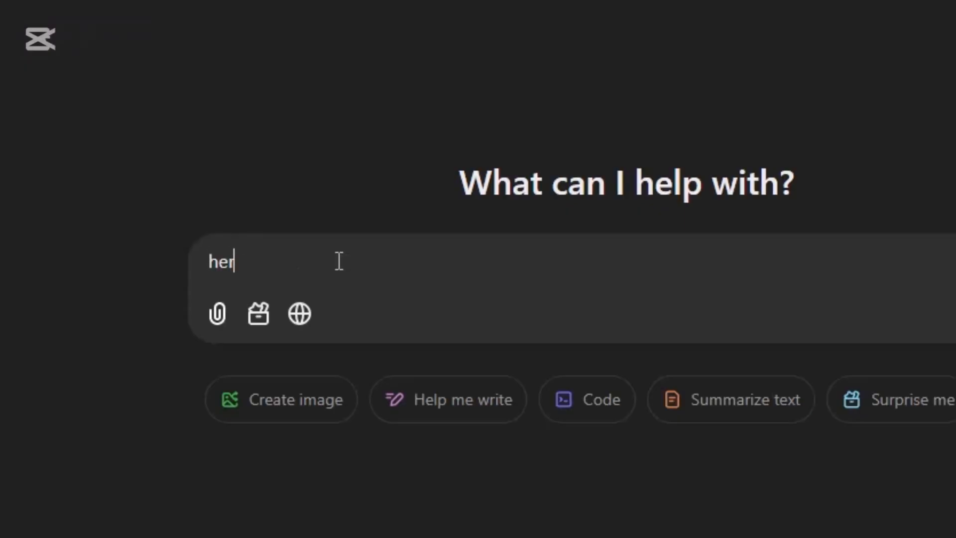
{"action": "type", "text": "e is a"}
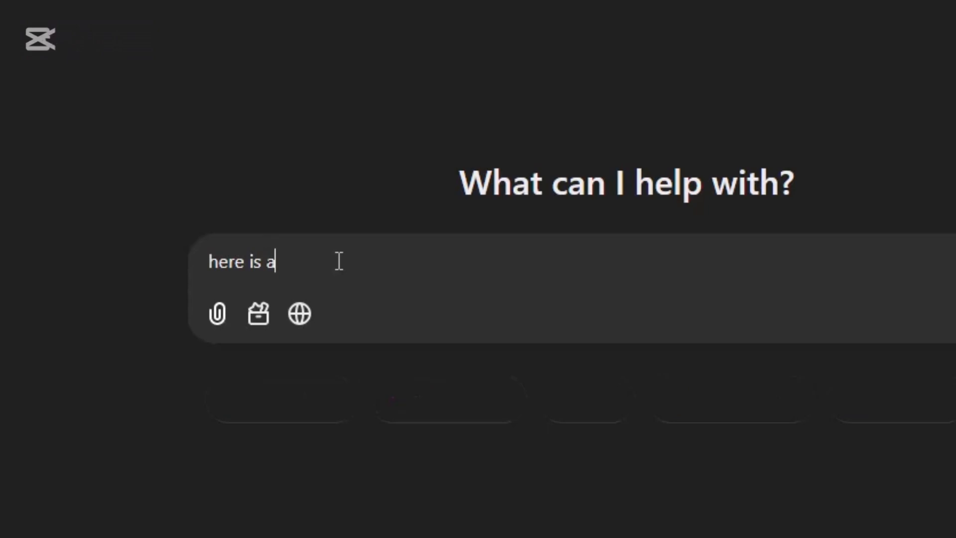
{"action": "type", "text": " datas"}
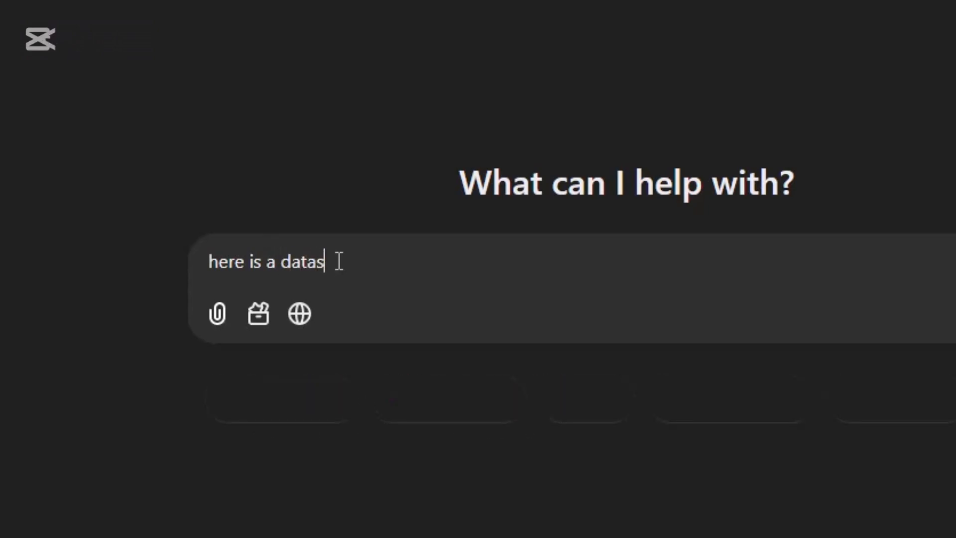
{"action": "key", "text": "BackSpace"}
{"action": "key", "text": "BackSpace"}
{"action": "key", "text": "BackSpace"}
{"action": "key", "text": "BackSpace"}
{"action": "key", "text": "BackSpace"}
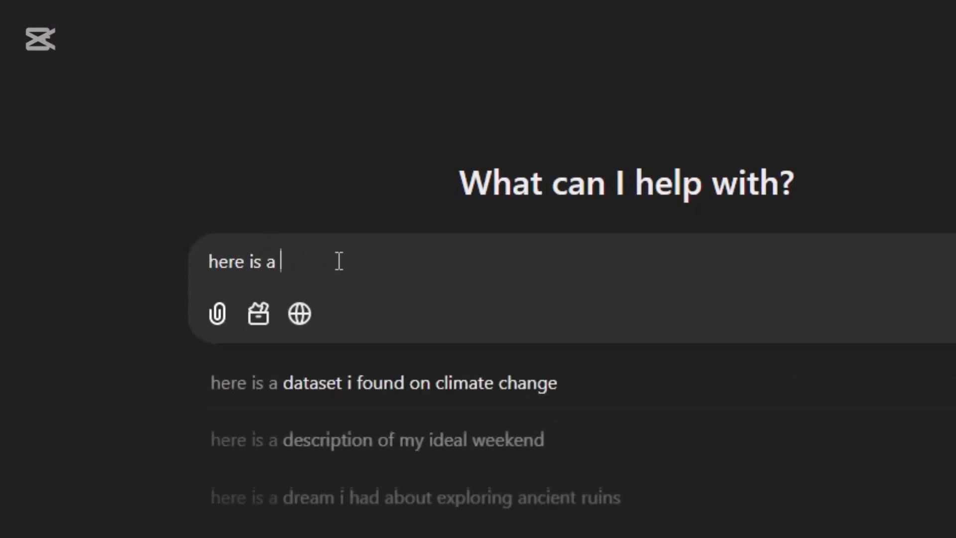
{"action": "type", "text": "sale"}
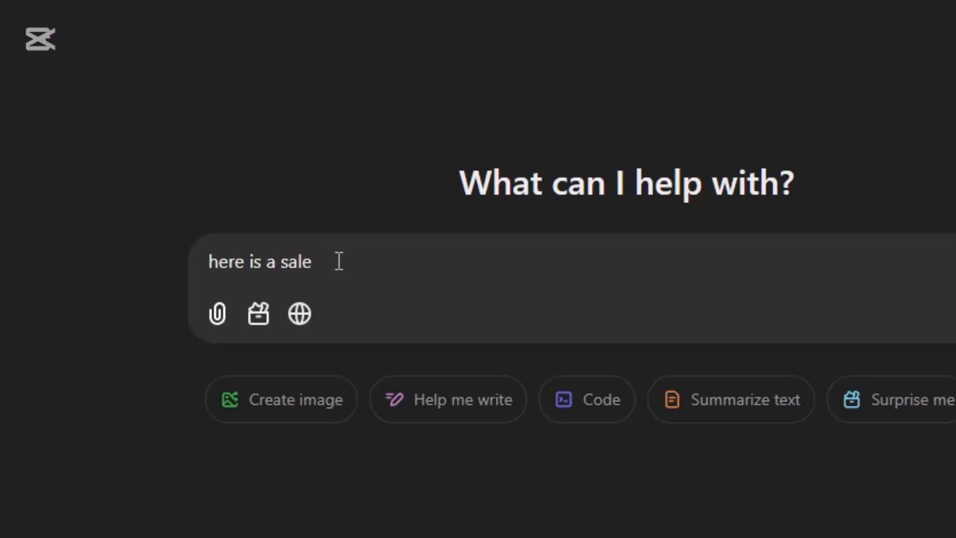
{"action": "key", "text": "BackSpace"}
{"action": "type", "text": "s data set,give"}
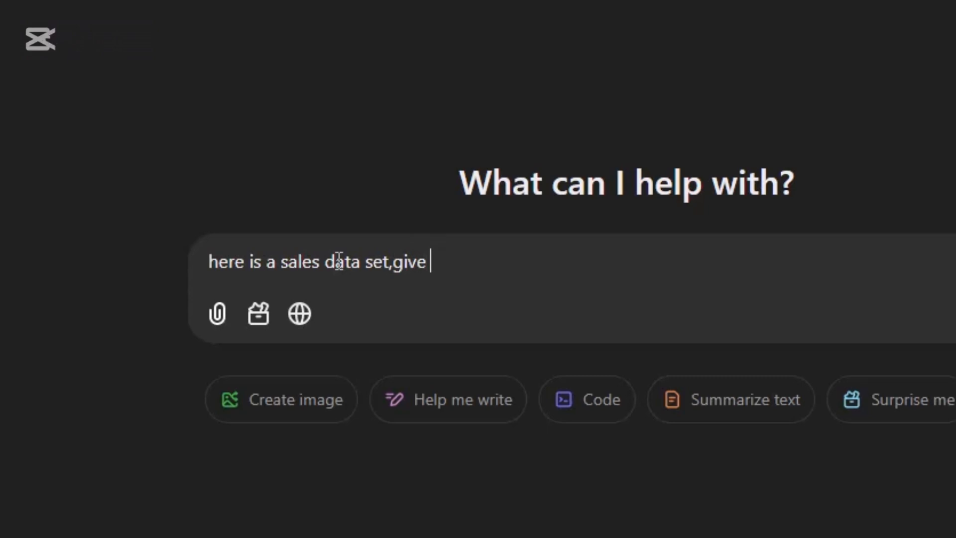
Step: Continue the prompt with "me possible analysis with this data using power bi" and paste the dataset's column names on the line below
{"action": "type", "text": " me po"}
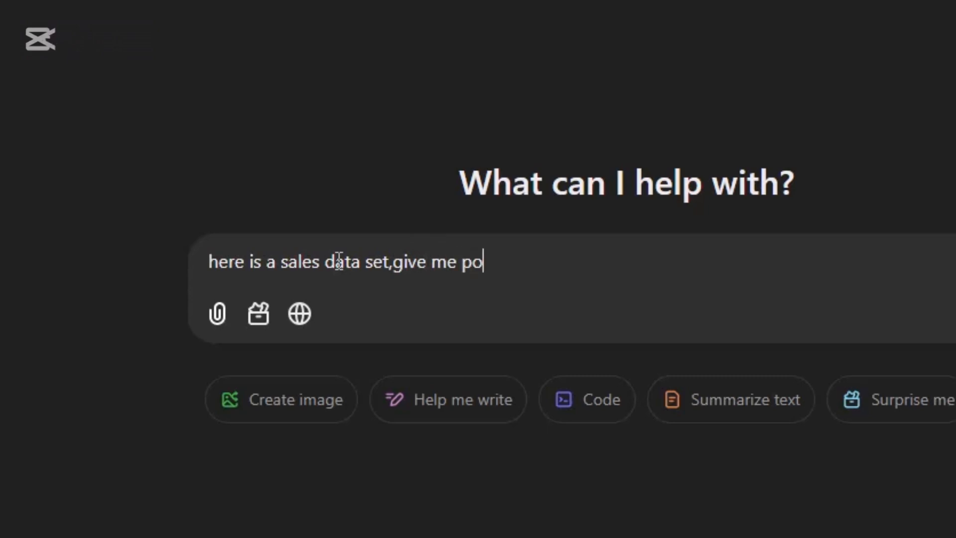
{"action": "type", "text": "ssible analysis "}
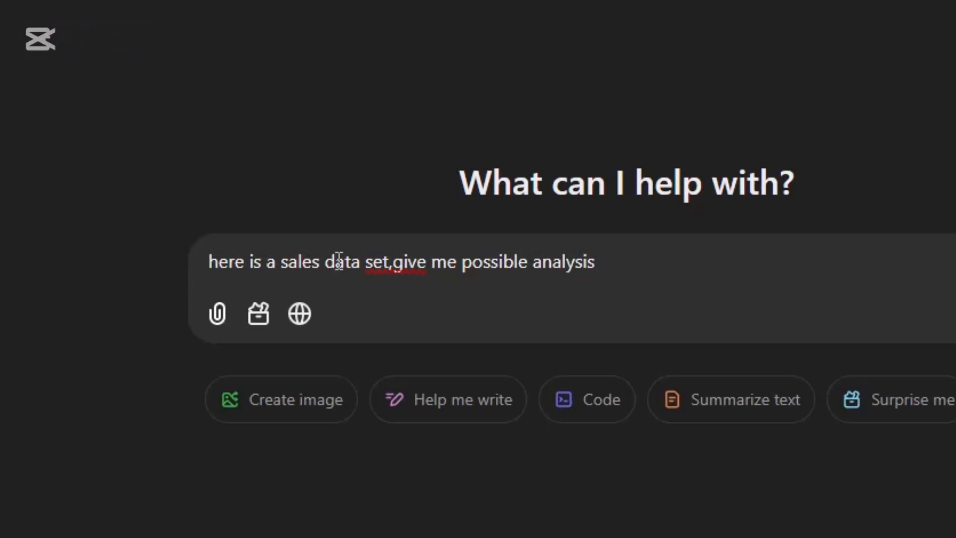
{"action": "type", "text": "with th"}
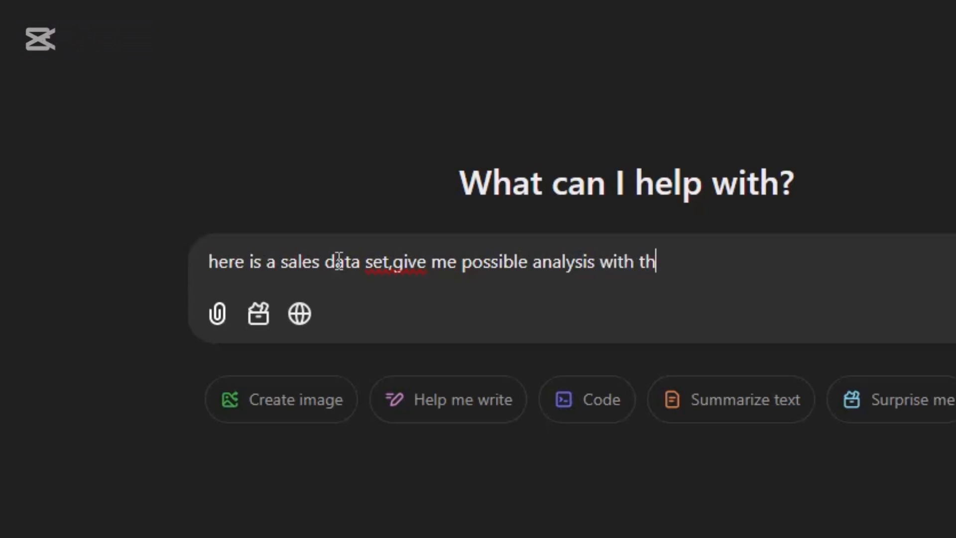
{"action": "type", "text": "is data u"}
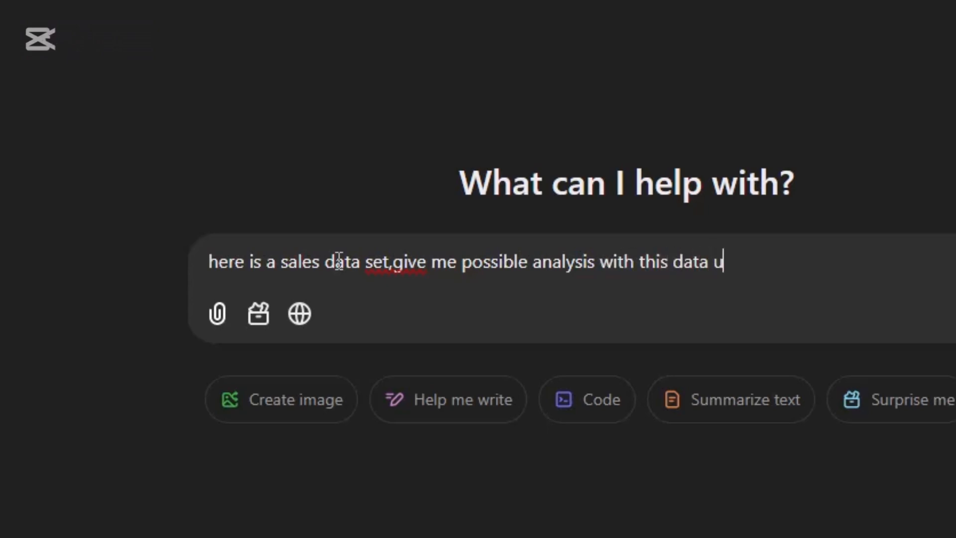
{"action": "type", "text": "sing"}
{"action": "type", "text": "powrr"}
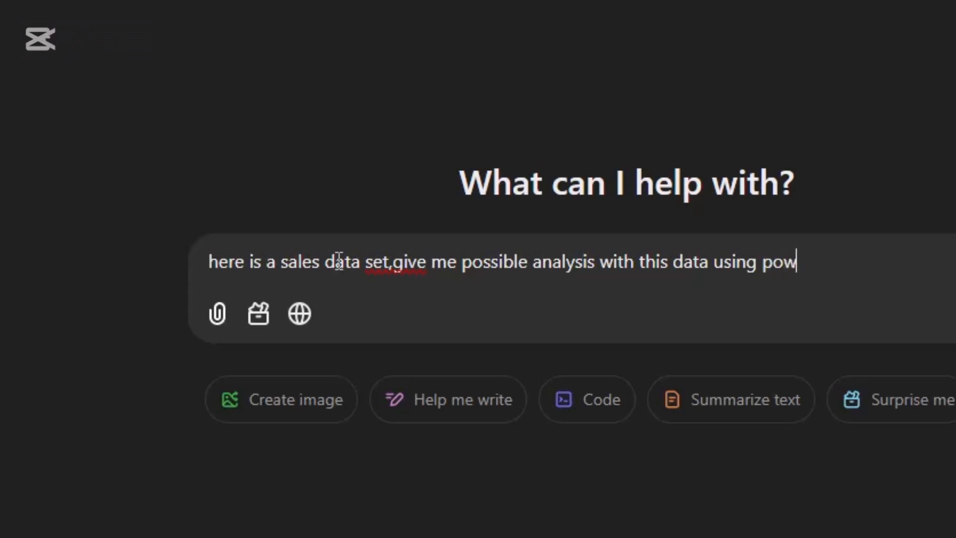
{"action": "key", "text": "BackSpace"}
{"action": "key", "text": "BackSpace"}
{"action": "type", "text": "er bi"}
{"action": "key", "text": "ctrl+v"}
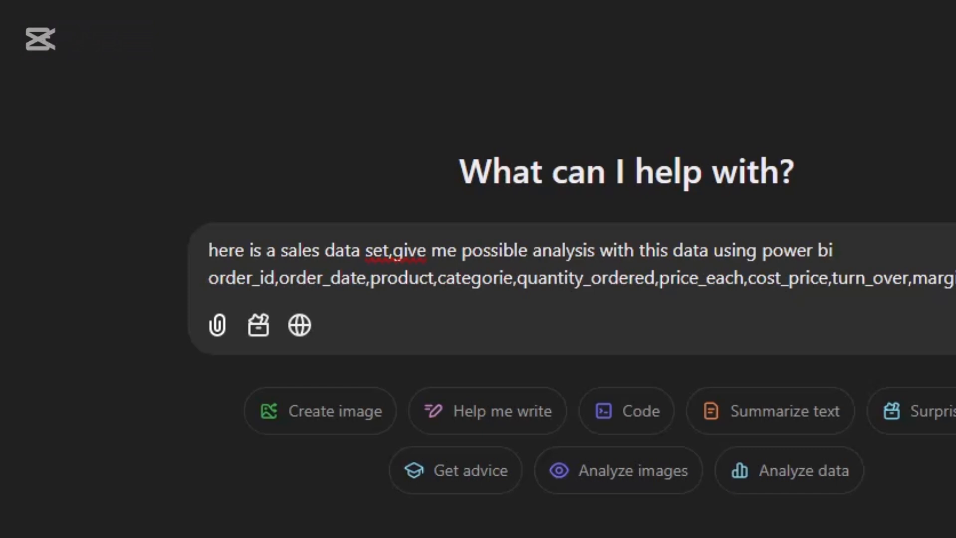
Step: Replace "possible analysis" with "important kpi" in the prompt and send it
{"action": "left_click", "coordinate": [597, 252]}
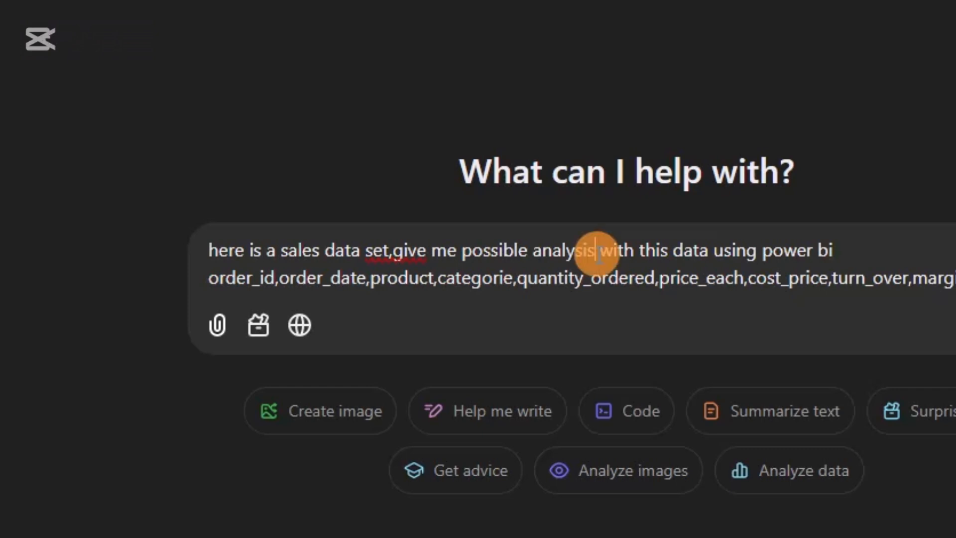
{"action": "key", "text": "BackSpace"}
{"action": "key", "text": "BackSpace"}
{"action": "key", "text": "BackSpace"}
{"action": "key", "text": "BackSpace"}
{"action": "key", "text": "BackSpace"}
{"action": "key", "text": "BackSpace"}
{"action": "key", "text": "BackSpace"}
{"action": "key", "text": "BackSpace"}
{"action": "key", "text": "BackSpace"}
{"action": "key", "text": "BackSpace"}
{"action": "key", "text": "BackSpace"}
{"action": "key", "text": "BackSpace"}
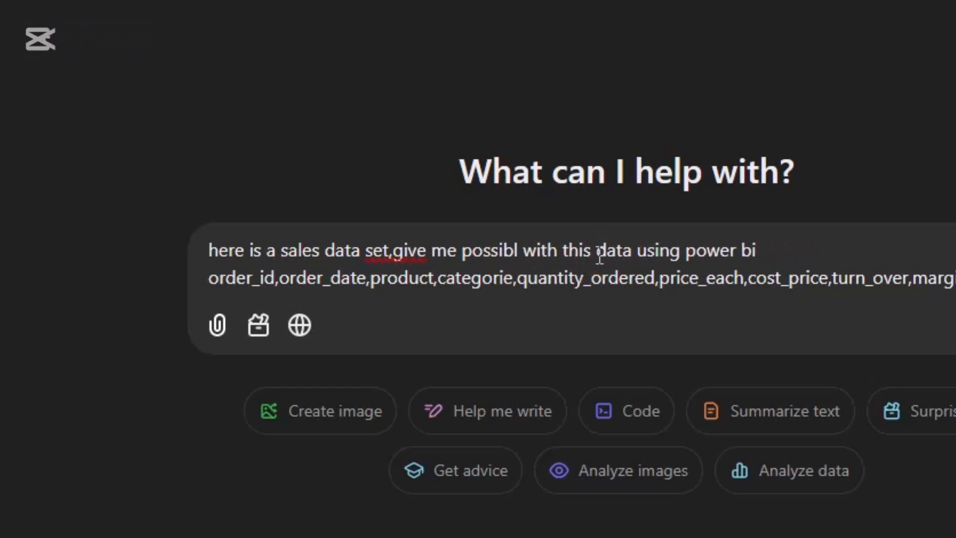
{"action": "key", "text": "BackSpace"}
{"action": "key", "text": "BackSpace"}
{"action": "key", "text": "BackSpace"}
{"action": "key", "text": "BackSpace"}
{"action": "key", "text": "BackSpace"}
{"action": "type", "text": "imp"}
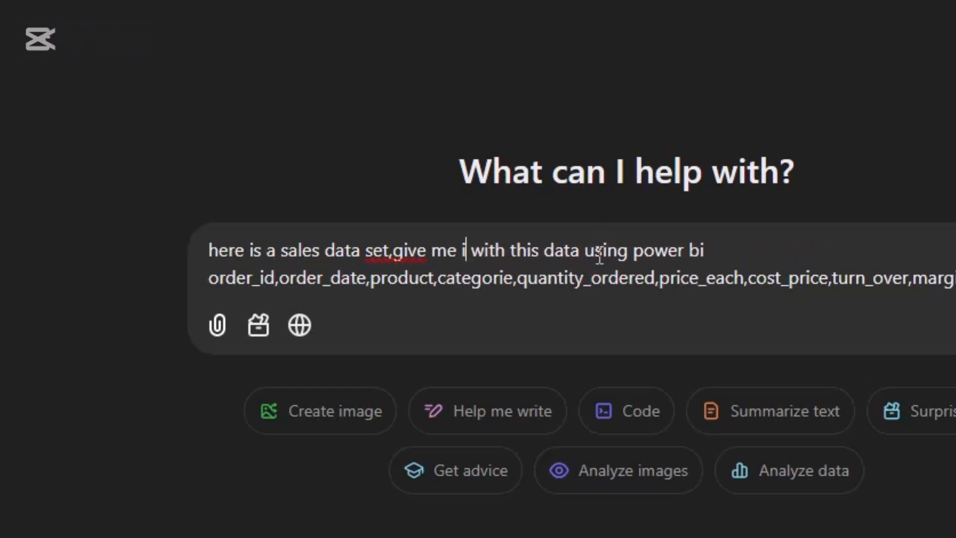
{"action": "type", "text": "ortant "}
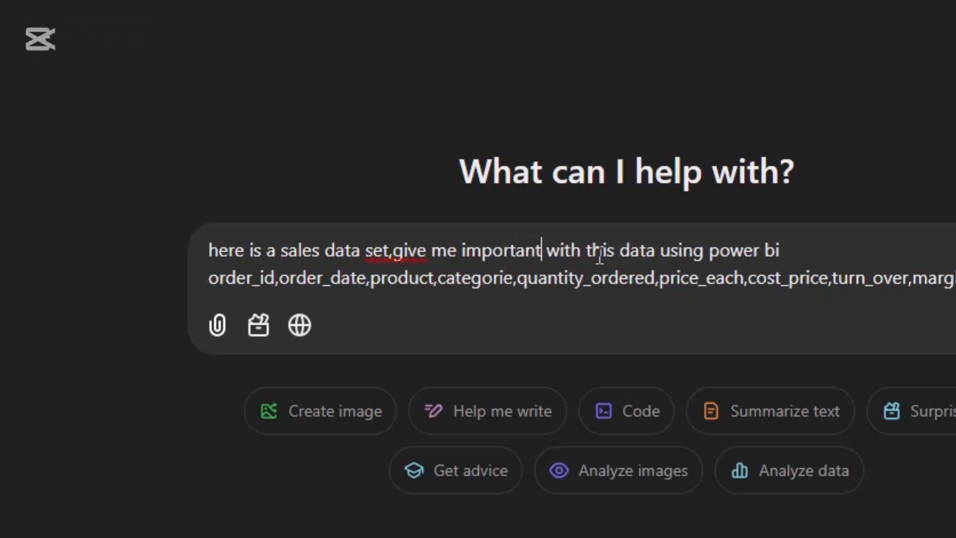
{"action": "type", "text": "kp "}
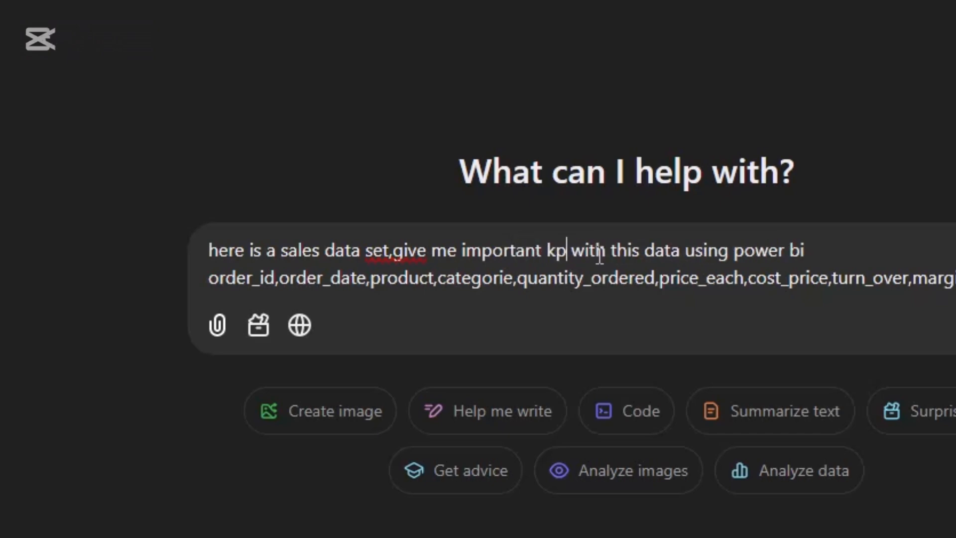
{"action": "type", "text": "i"}
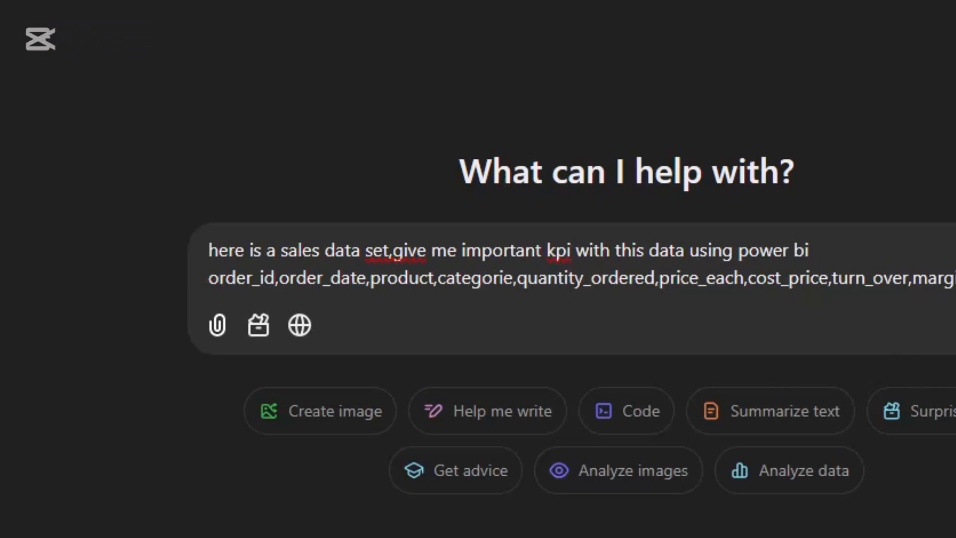
{"action": "key", "text": "Return"}
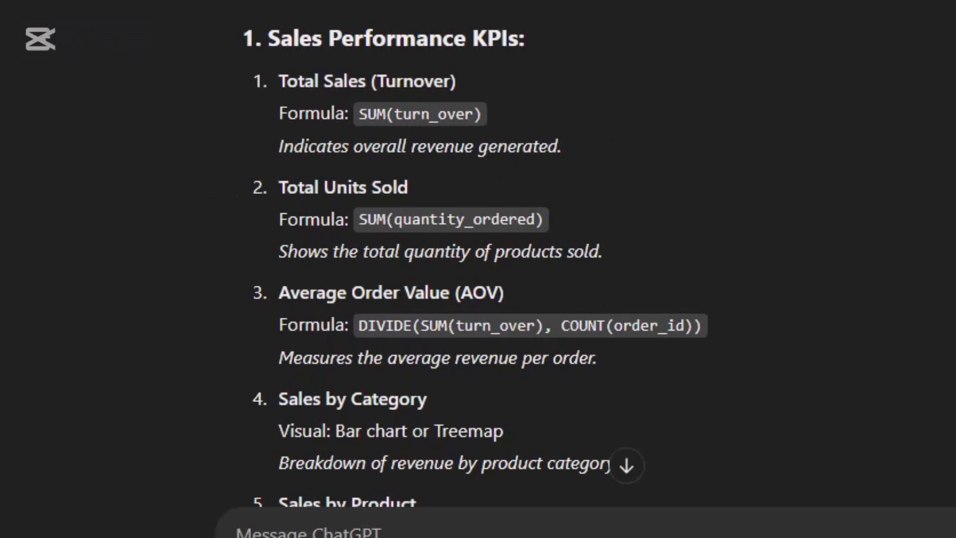
Step: Read through the suggested KPI groups, their formulas and the recommended Power BI visualizations in the response
{"action": "scroll", "coordinate": [478, 269], "scroll_direction": "down", "scroll_amount": 2}
{"action": "scroll", "coordinate": [478, 269], "scroll_direction": "up", "scroll_amount": 2}
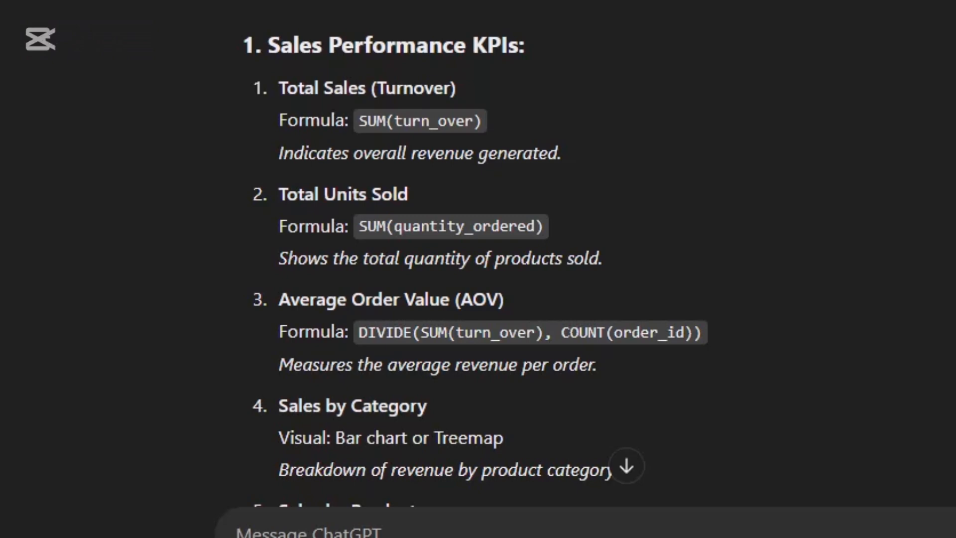
{"action": "scroll", "coordinate": [478, 269], "scroll_direction": "down", "scroll_amount": 10}
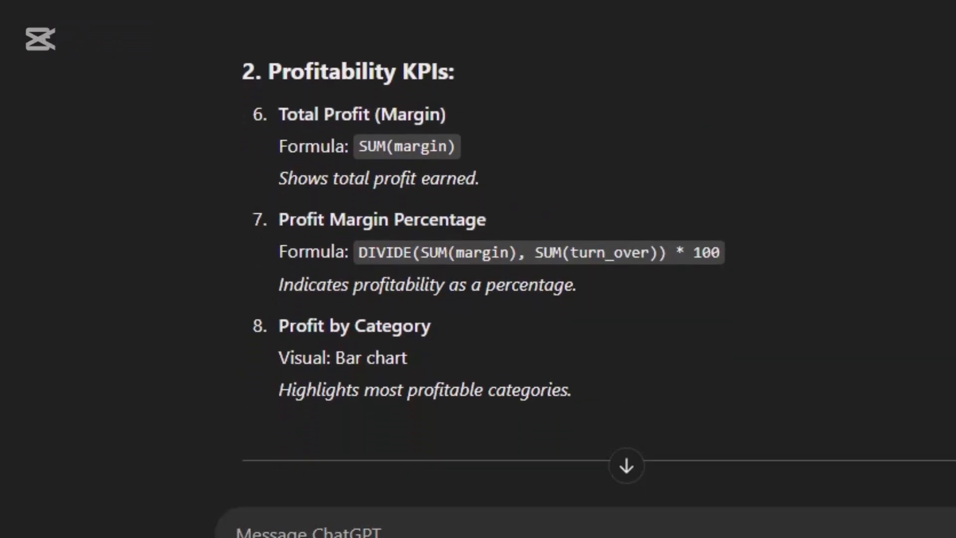
{"action": "scroll", "coordinate": [478, 269], "scroll_direction": "down", "scroll_amount": 4}
{"action": "scroll", "coordinate": [478, 269], "scroll_direction": "up", "scroll_amount": 18}
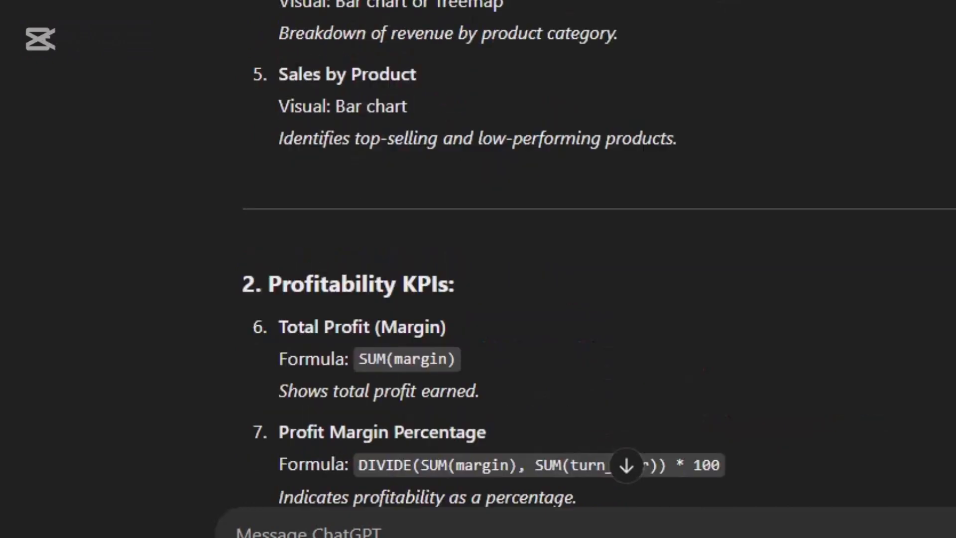
{"action": "scroll", "coordinate": [478, 268], "scroll_direction": "down", "scroll_amount": 10}
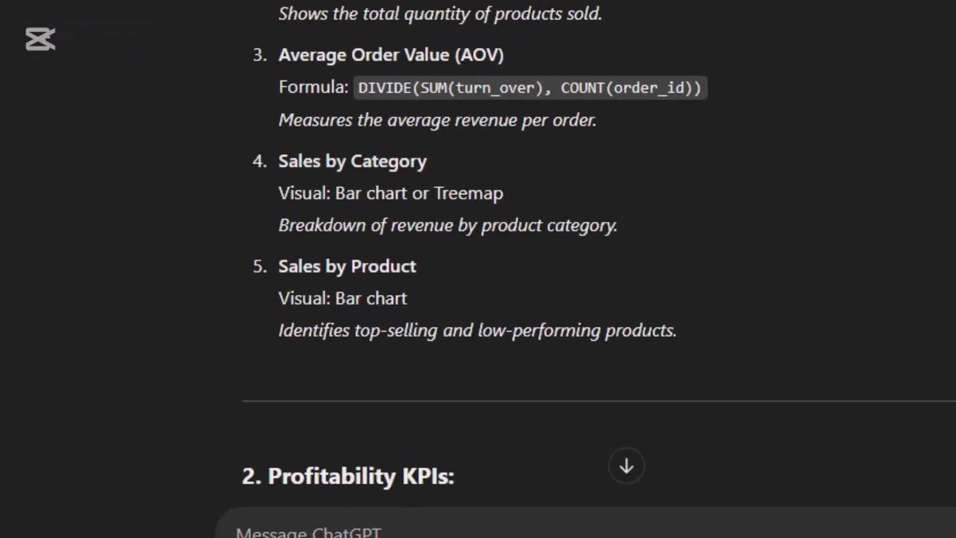
{"action": "scroll", "coordinate": [478, 269], "scroll_direction": "down", "scroll_amount": 5}
{"action": "scroll", "coordinate": [478, 269], "scroll_direction": "down", "scroll_amount": 7}
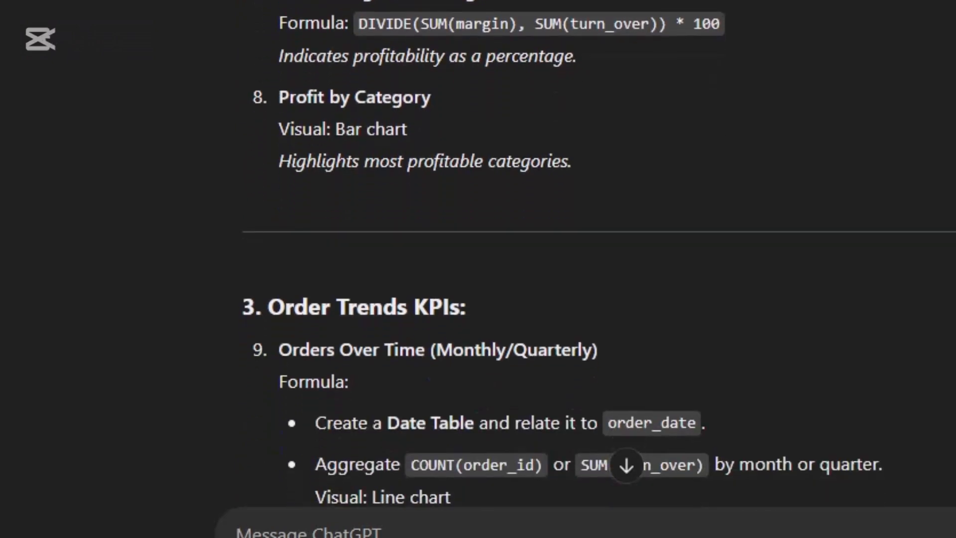
{"action": "scroll", "coordinate": [478, 268], "scroll_direction": "down", "scroll_amount": 2}
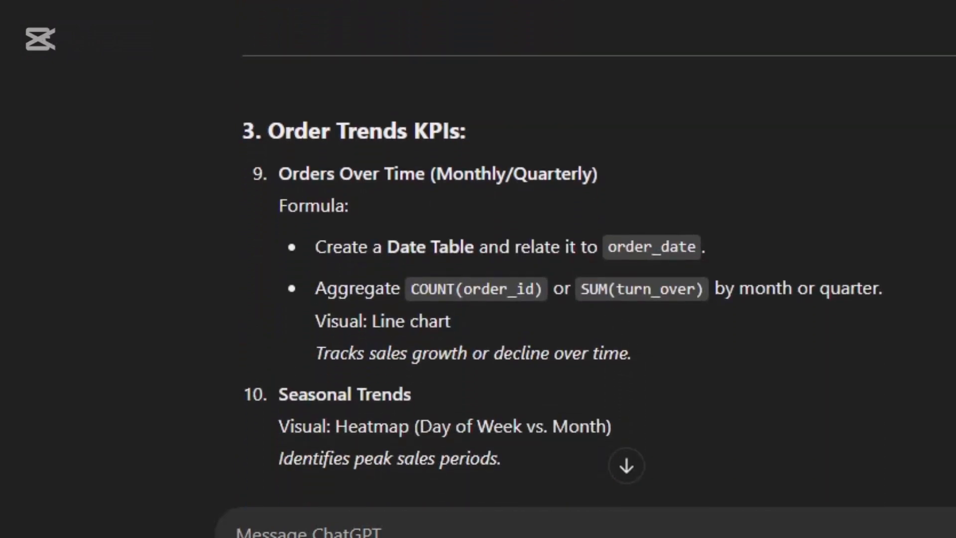
{"action": "scroll", "coordinate": [478, 269], "scroll_direction": "down", "scroll_amount": 8}
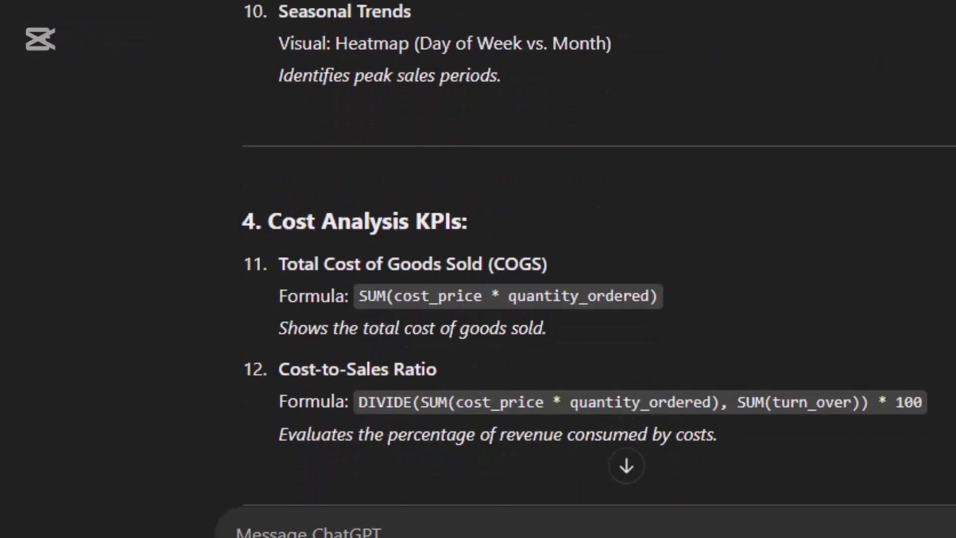
{"action": "scroll", "coordinate": [478, 268], "scroll_direction": "down", "scroll_amount": 8}
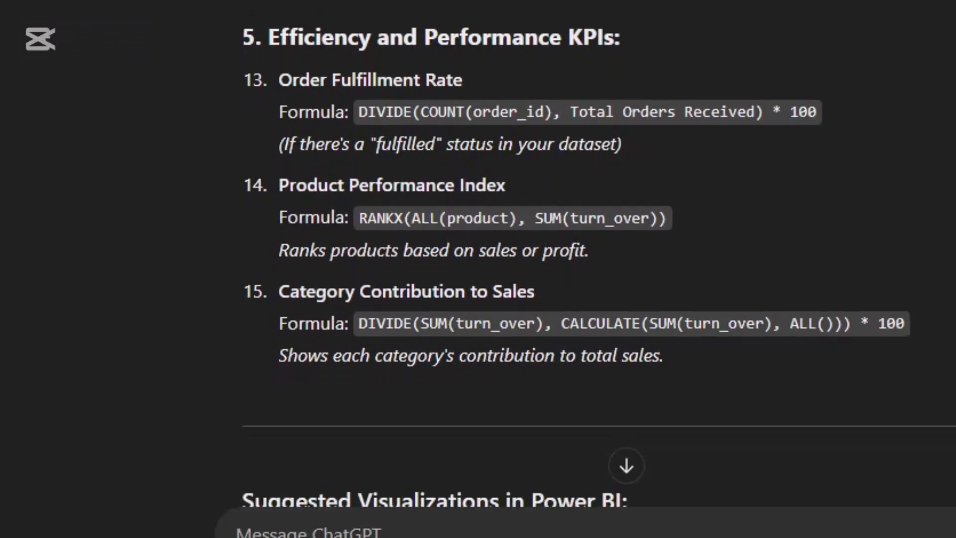
{"action": "scroll", "coordinate": [478, 269], "scroll_direction": "down", "scroll_amount": 7}
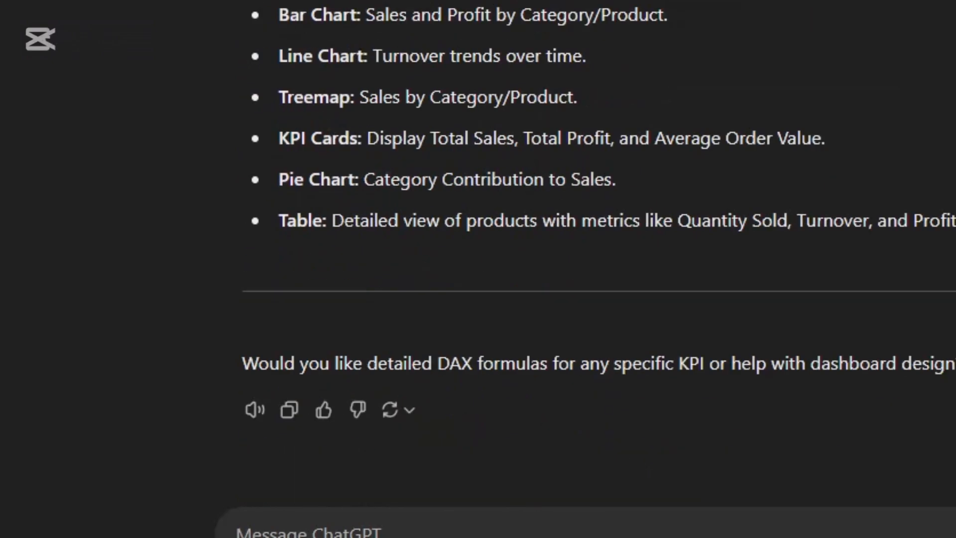
{"action": "scroll", "coordinate": [478, 269], "scroll_direction": "up", "scroll_amount": 8}
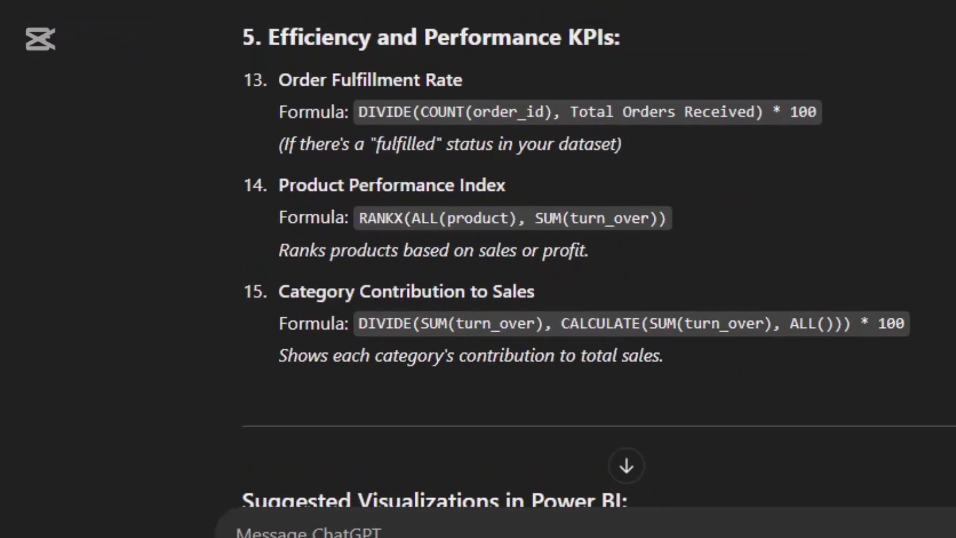
{"action": "scroll", "coordinate": [597, 264], "scroll_direction": "down", "scroll_amount": 1}
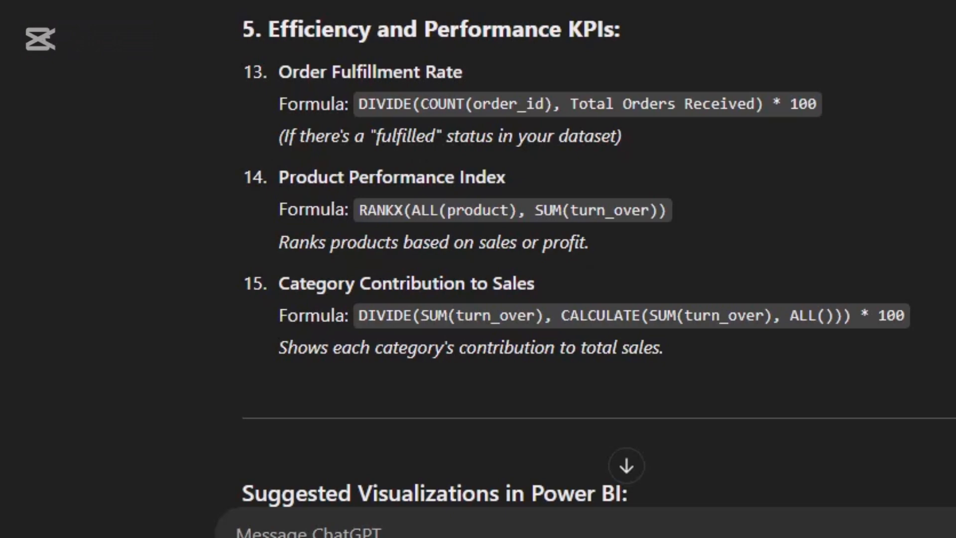
Step: Select the full text of the sent prompt, including the column list ending in "margin"
{"action": "scroll", "coordinate": [498, 249], "scroll_direction": "up", "scroll_amount": 20}
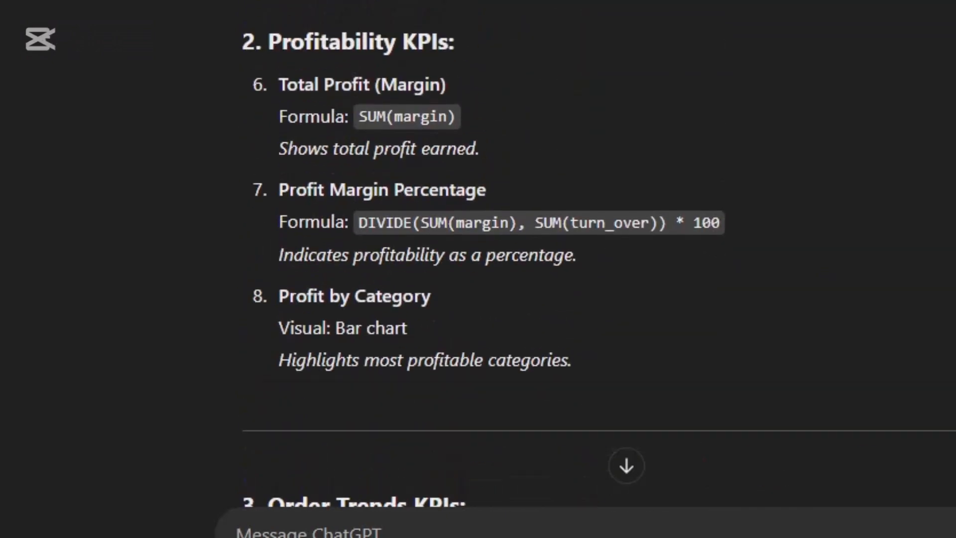
{"action": "scroll", "coordinate": [498, 249], "scroll_direction": "up", "scroll_amount": 15}
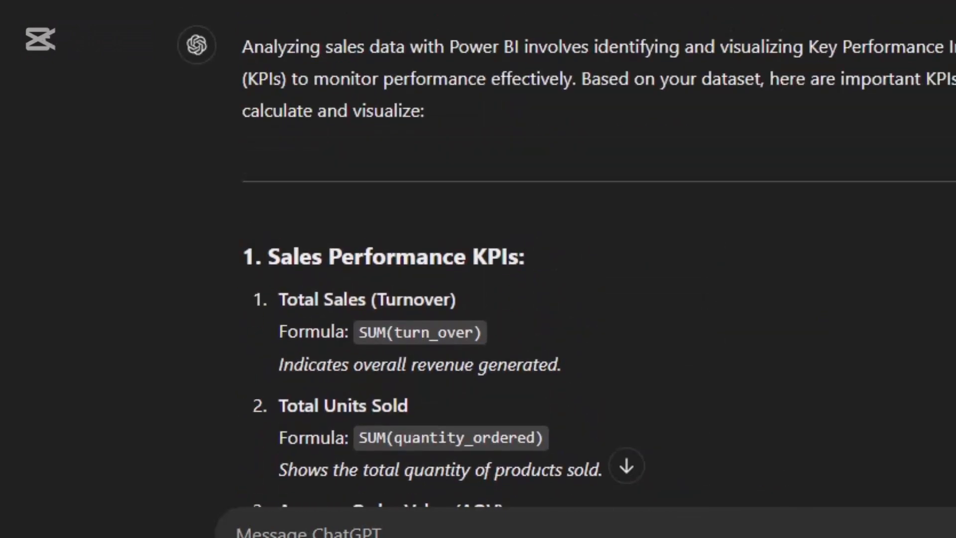
{"action": "scroll", "coordinate": [498, 249], "scroll_direction": "down", "scroll_amount": 2}
{"action": "scroll", "coordinate": [498, 248], "scroll_direction": "up", "scroll_amount": 5}
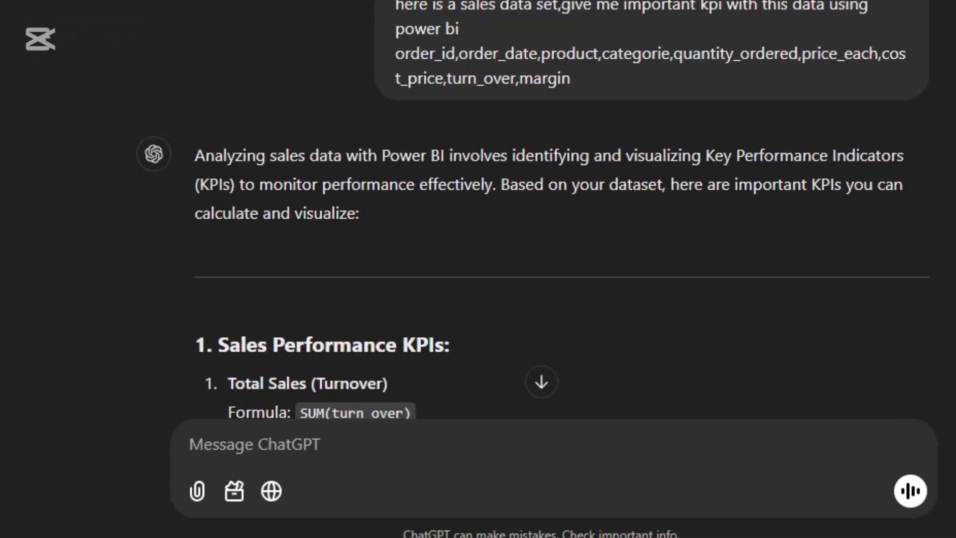
{"action": "left_click", "coordinate": [396, 6]}
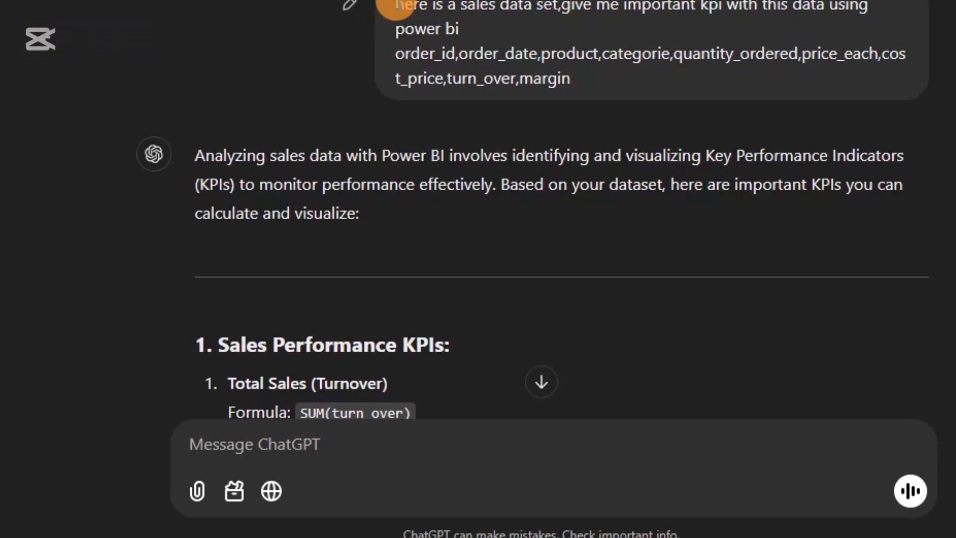
{"action": "left_click_drag", "start_coordinate": [397, 6], "coordinate": [587, 94]}
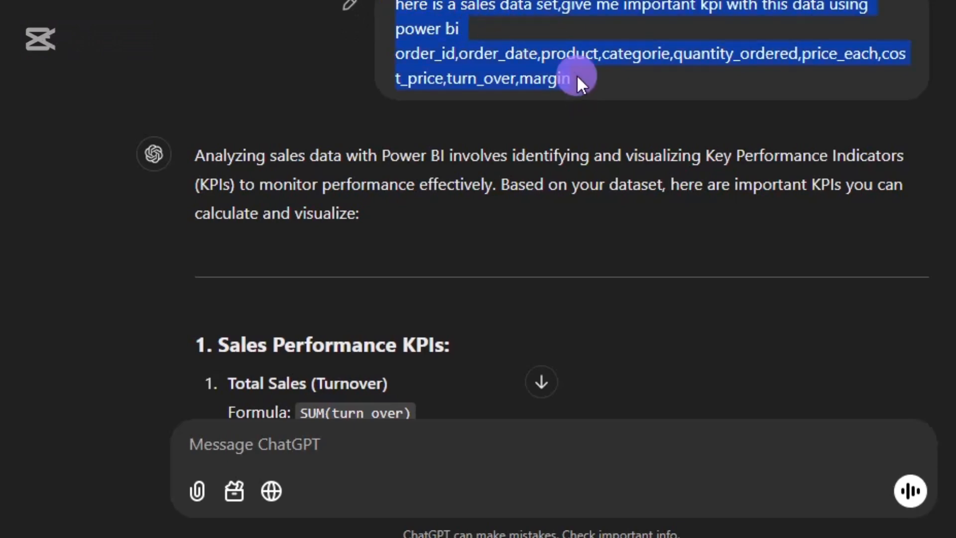
Step: Copy the selected prompt text and paste it as a new message
{"action": "right_click", "coordinate": [578, 78]}
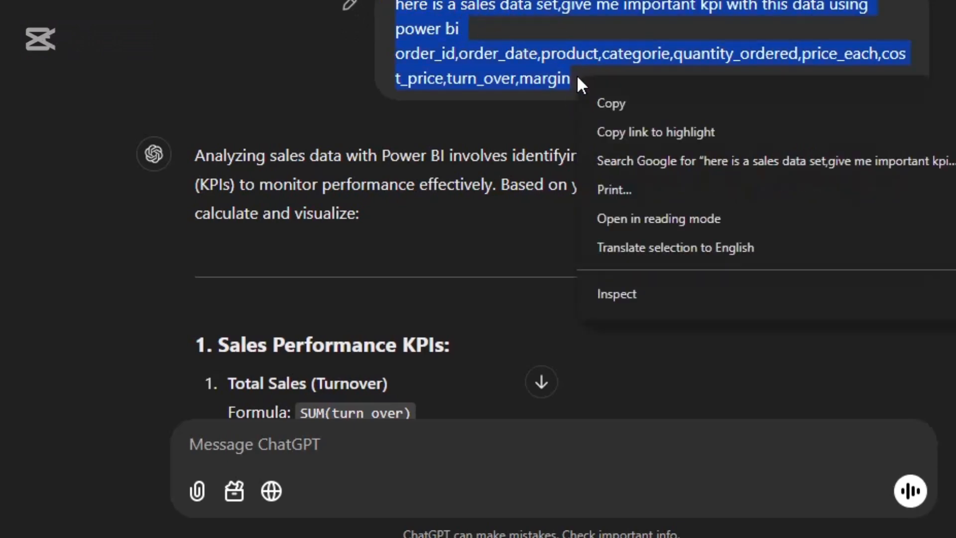
{"action": "left_click", "coordinate": [609, 102]}
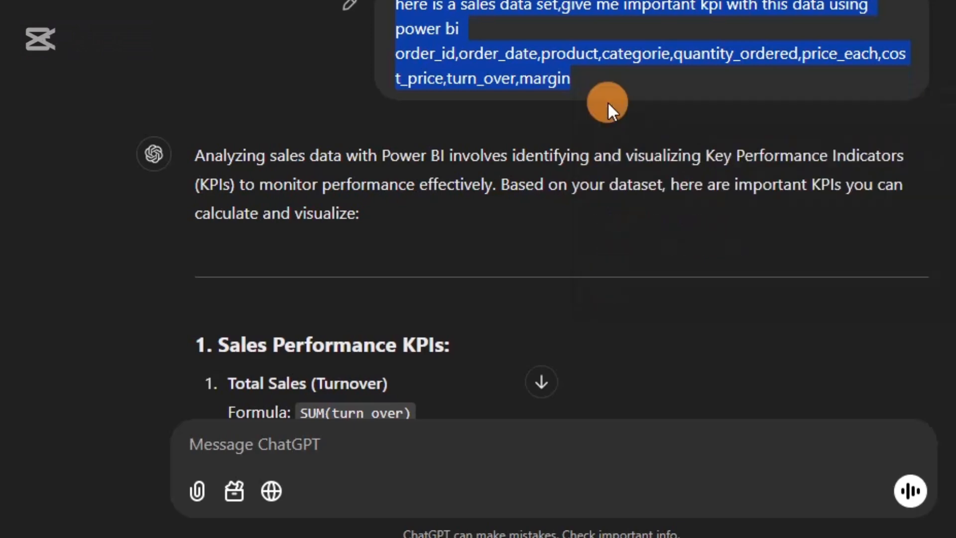
{"action": "left_click", "coordinate": [275, 444]}
{"action": "key", "text": "ctrl+v"}
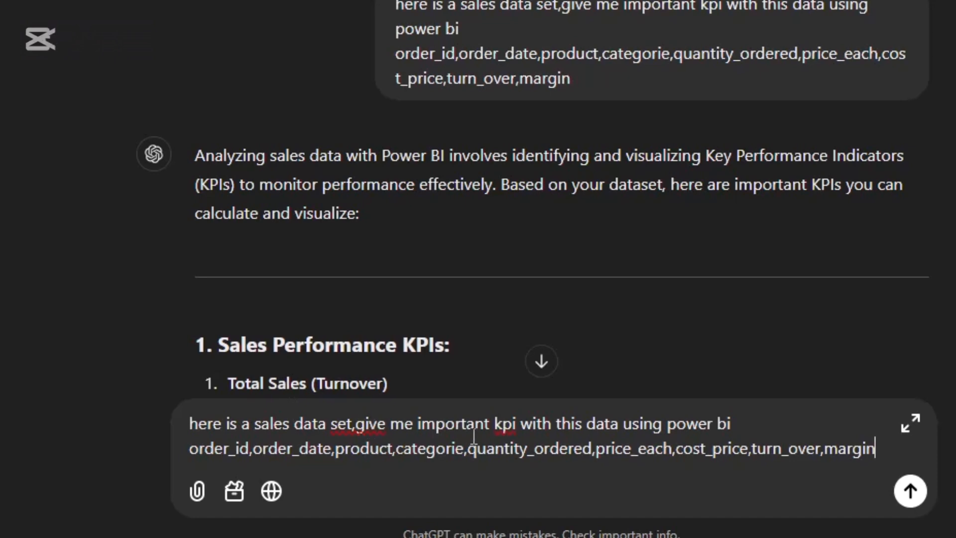
Step: Replace "kpi" in the pasted prompt with "analysis that will be useful to the sales team"
{"action": "left_click", "coordinate": [519, 427]}
{"action": "key", "text": "BackSpace"}
{"action": "key", "text": "BackSpace"}
{"action": "key", "text": "BackSpace"}
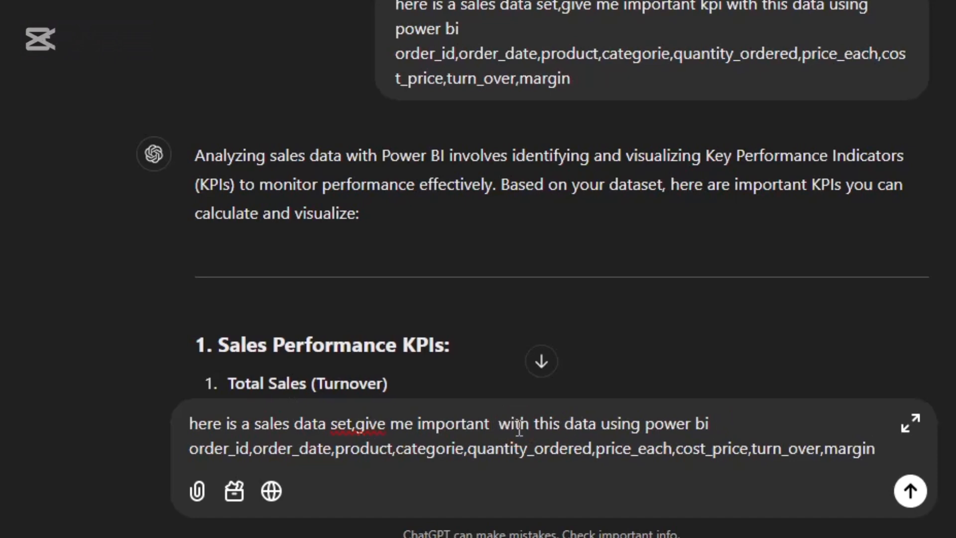
{"action": "type", "text": "analysis"}
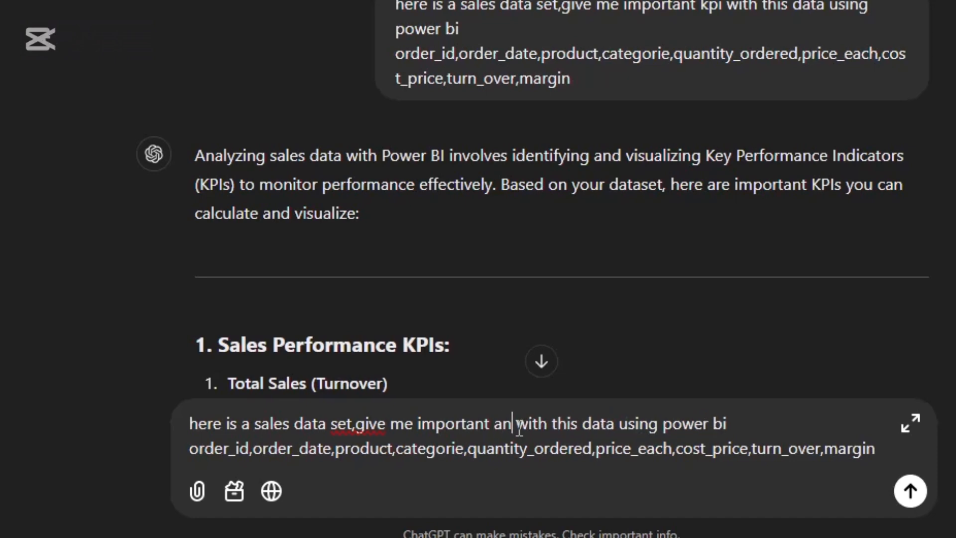
{"action": "type", "text": " that "}
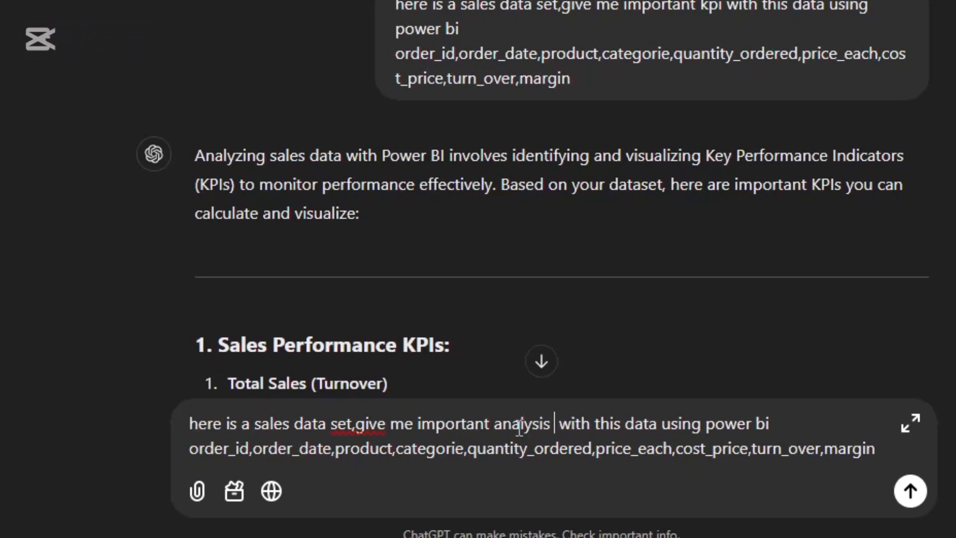
{"action": "type", "text": "will be"}
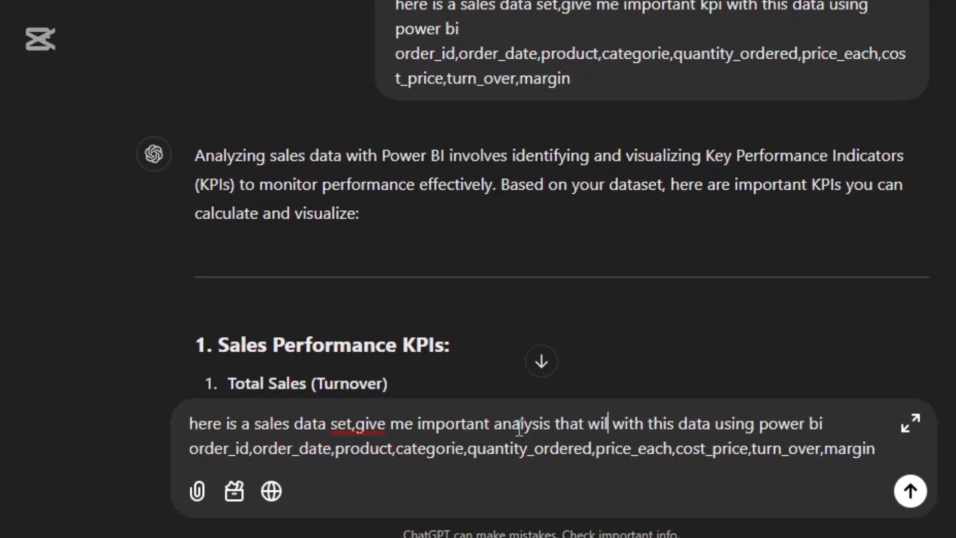
{"action": "type", "text": " useful"}
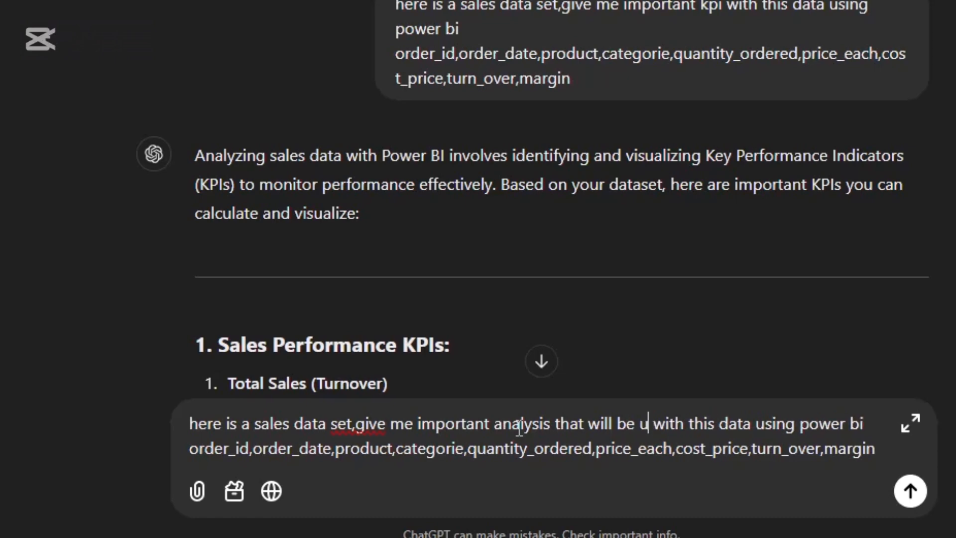
{"action": "type", "text": " to "}
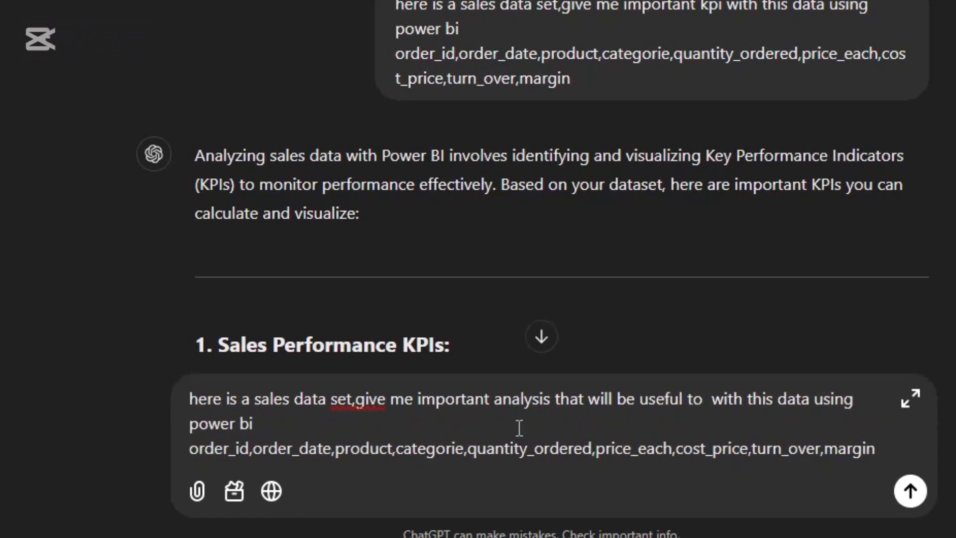
{"action": "type", "text": "the sales "}
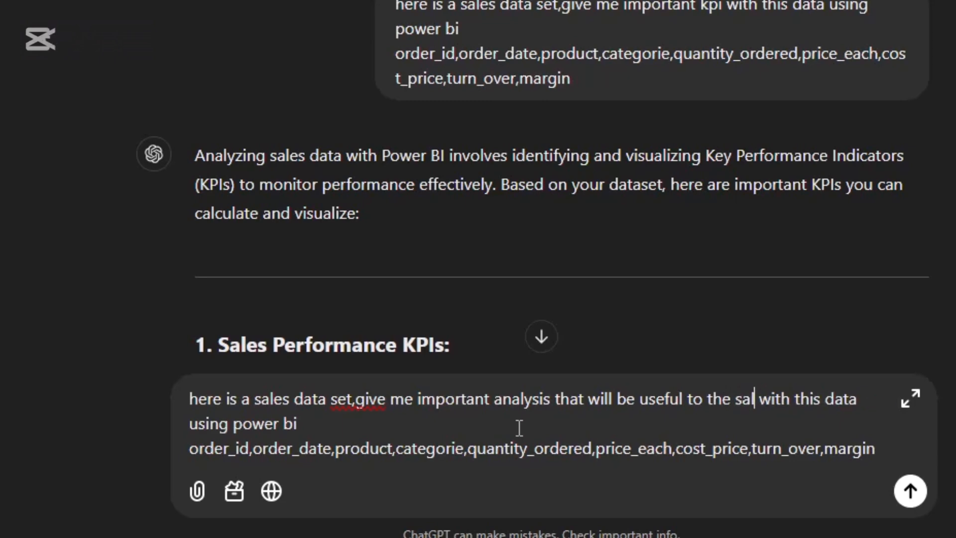
{"action": "type", "text": "team"}
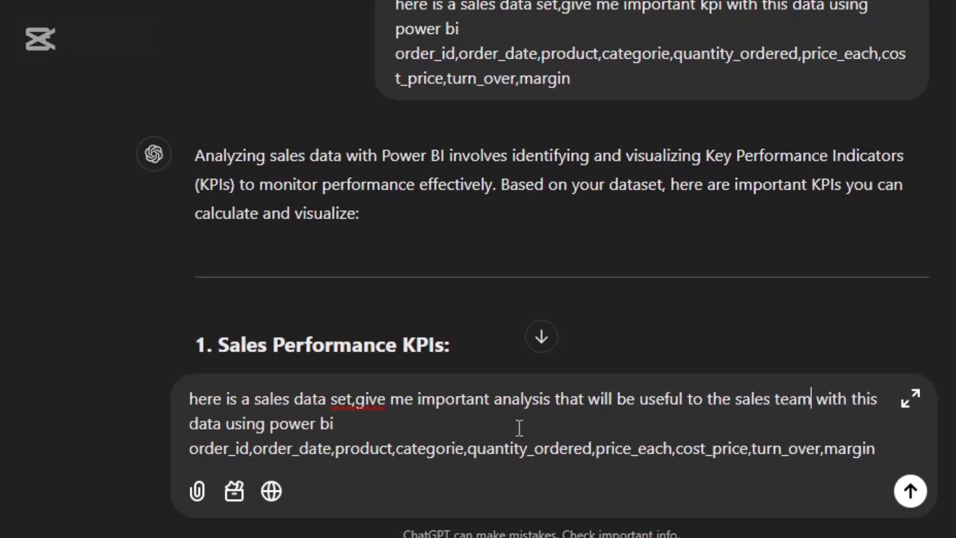
Step: Insert a space after the comma following "data set" in the prompt and send it
{"action": "left_click", "coordinate": [365, 403]}
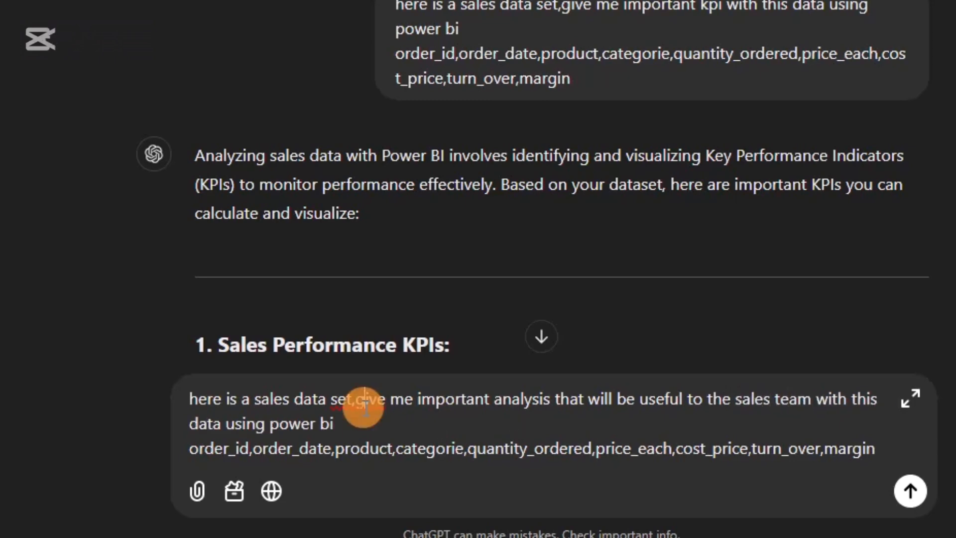
{"action": "left_click", "coordinate": [352, 401]}
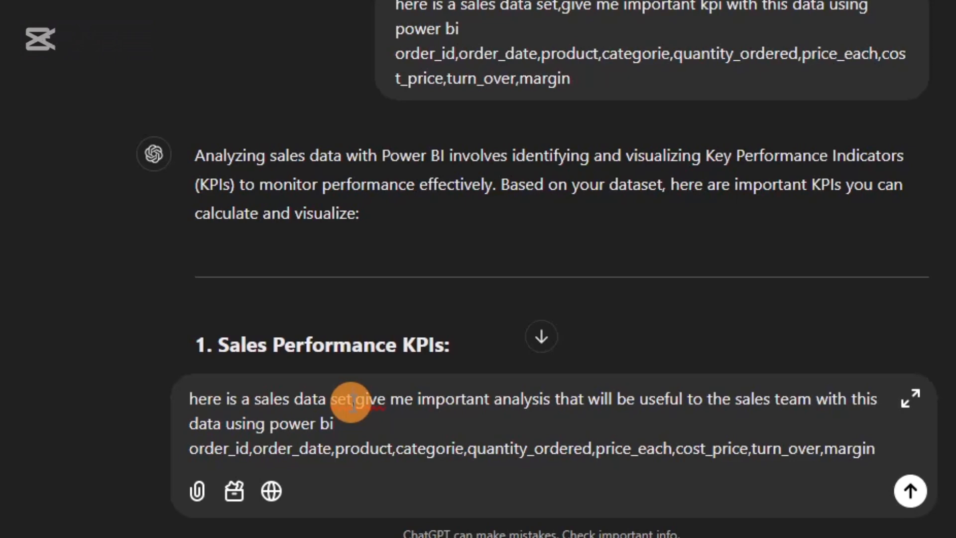
{"action": "left_click", "coordinate": [409, 427]}
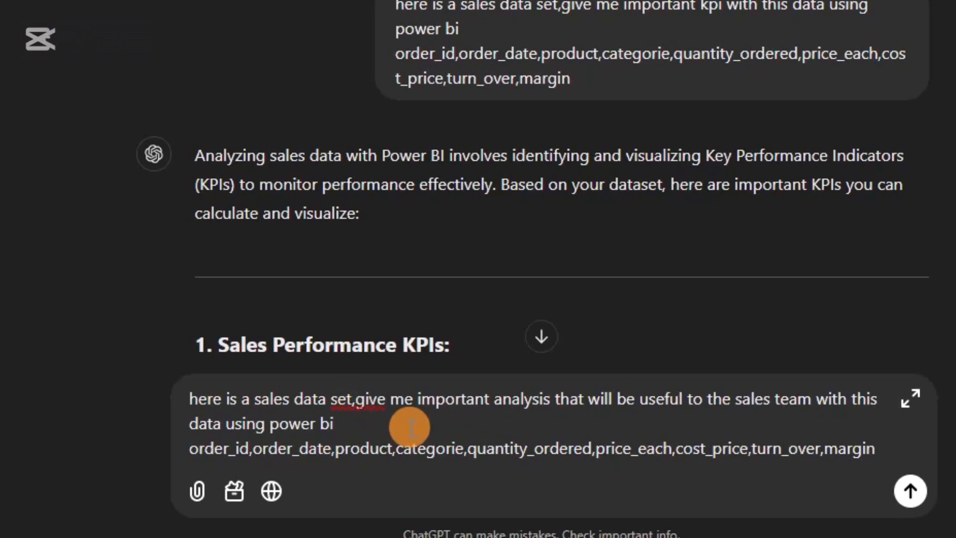
{"action": "left_click", "coordinate": [352, 400]}
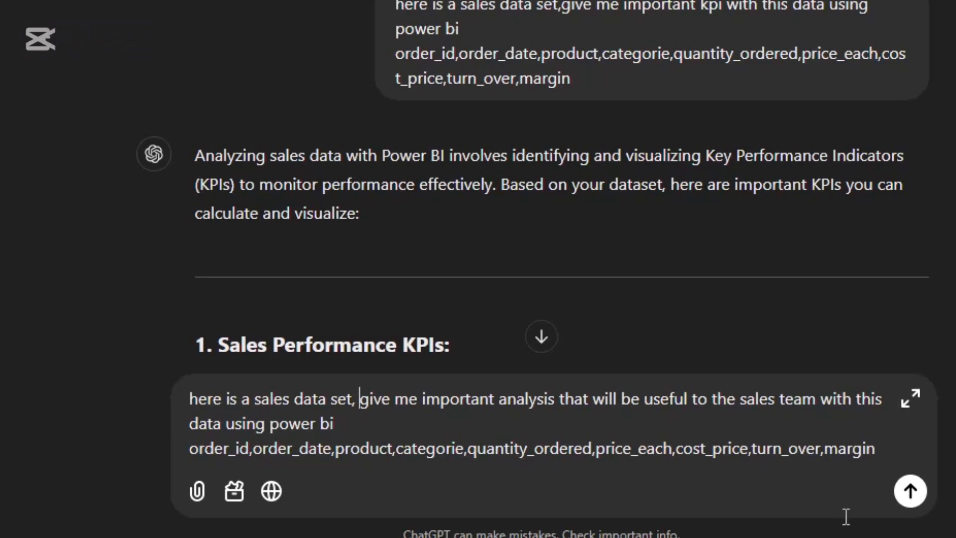
{"action": "left_click", "coordinate": [915, 504]}
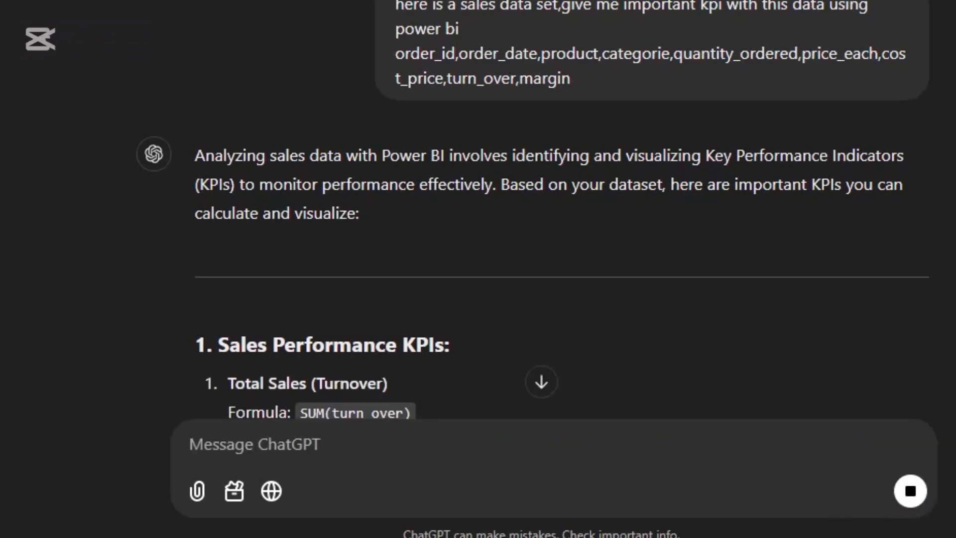
Step: Look over the earlier KPI answer and read the Sales Trends Analysis section of the new response
{"action": "scroll", "coordinate": [562, 209], "scroll_direction": "down", "scroll_amount": 20}
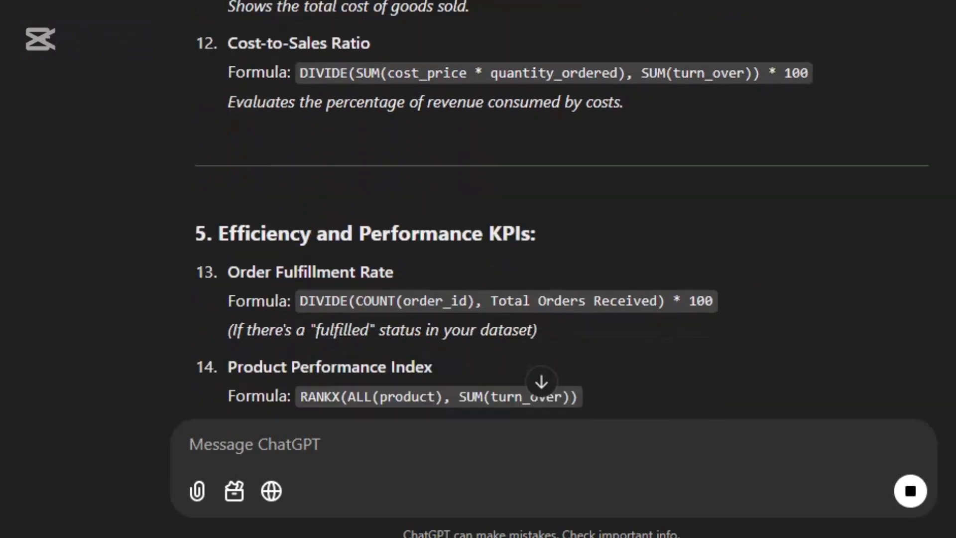
{"action": "scroll", "coordinate": [562, 210], "scroll_direction": "down", "scroll_amount": 20}
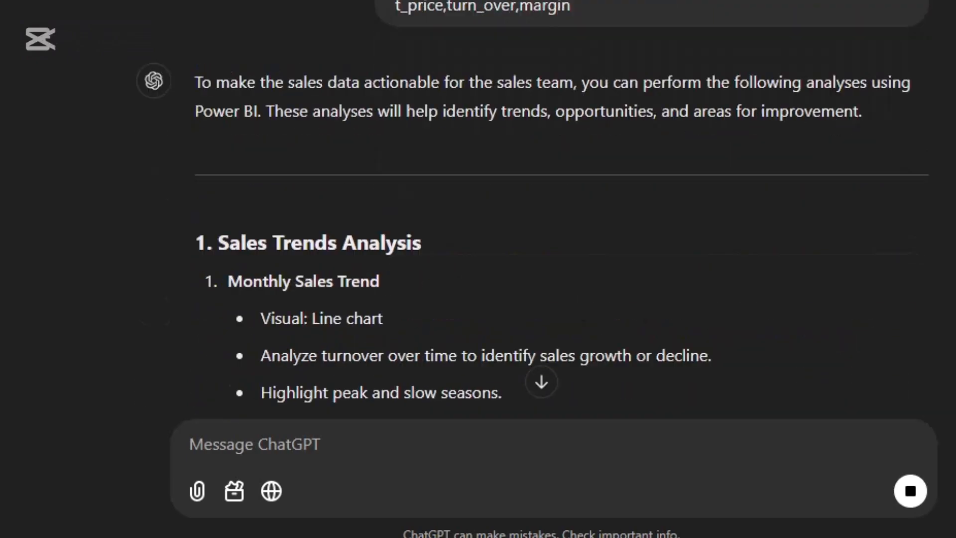
{"action": "scroll", "coordinate": [562, 210], "scroll_direction": "down", "scroll_amount": 3}
{"action": "scroll", "coordinate": [561, 209], "scroll_direction": "up", "scroll_amount": 4}
{"action": "scroll", "coordinate": [562, 209], "scroll_direction": "down", "scroll_amount": 4}
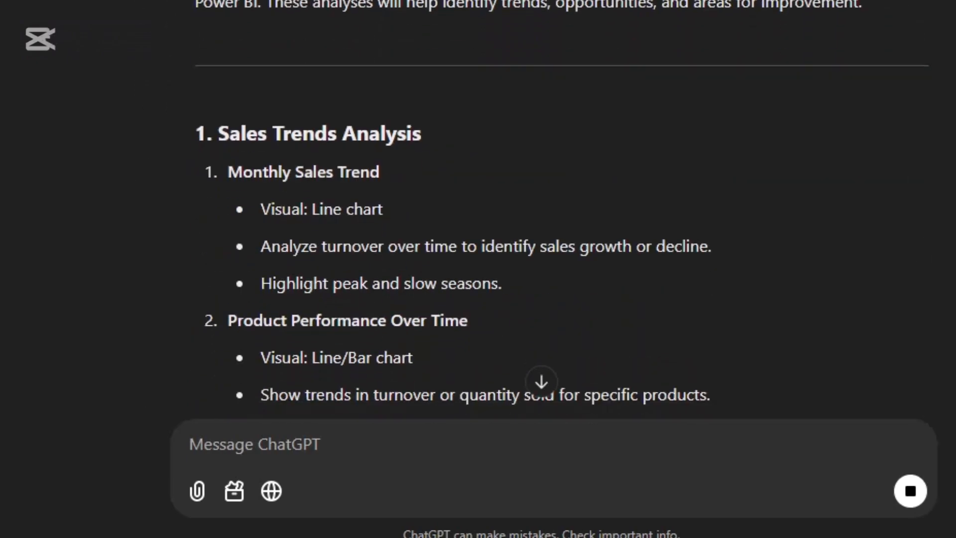
{"action": "scroll", "coordinate": [562, 209], "scroll_direction": "down", "scroll_amount": 2}
{"action": "scroll", "coordinate": [562, 209], "scroll_direction": "up", "scroll_amount": 1}
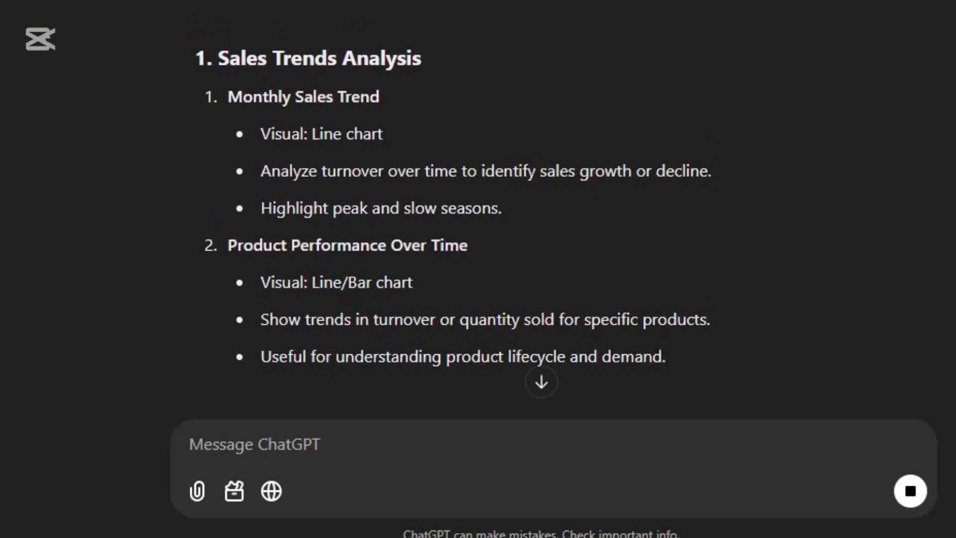
{"action": "scroll", "coordinate": [562, 209], "scroll_direction": "down", "scroll_amount": 8}
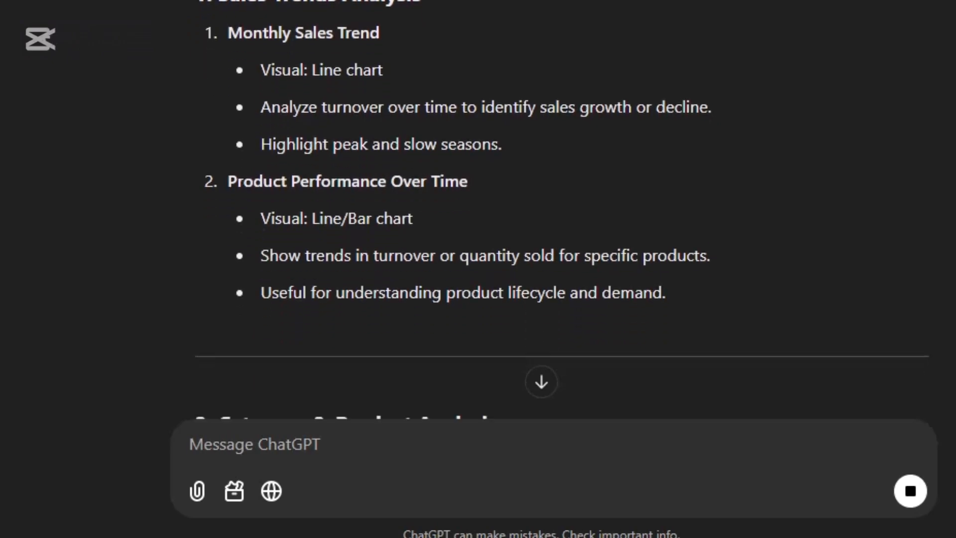
{"action": "scroll", "coordinate": [561, 209], "scroll_direction": "up", "scroll_amount": 10}
{"action": "scroll", "coordinate": [562, 210], "scroll_direction": "down", "scroll_amount": 1}
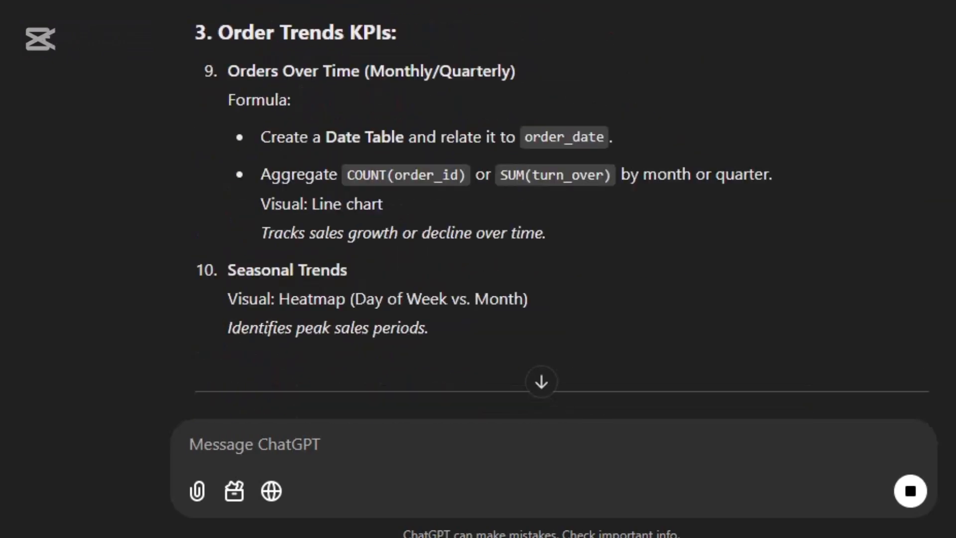
{"action": "scroll", "coordinate": [562, 209], "scroll_direction": "up", "scroll_amount": 8}
{"action": "scroll", "coordinate": [561, 209], "scroll_direction": "up", "scroll_amount": 5}
{"action": "scroll", "coordinate": [562, 209], "scroll_direction": "down", "scroll_amount": 20}
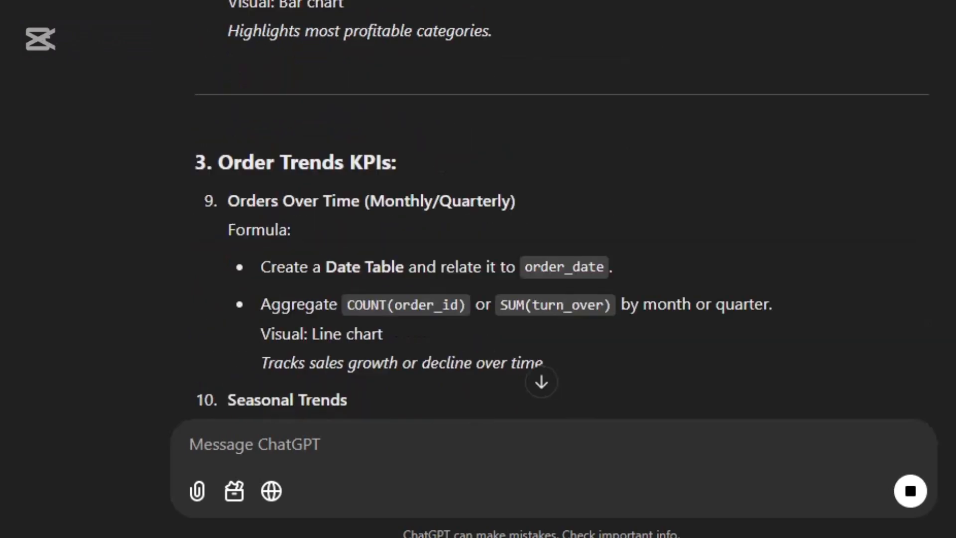
{"action": "scroll", "coordinate": [561, 210], "scroll_direction": "down", "scroll_amount": 20}
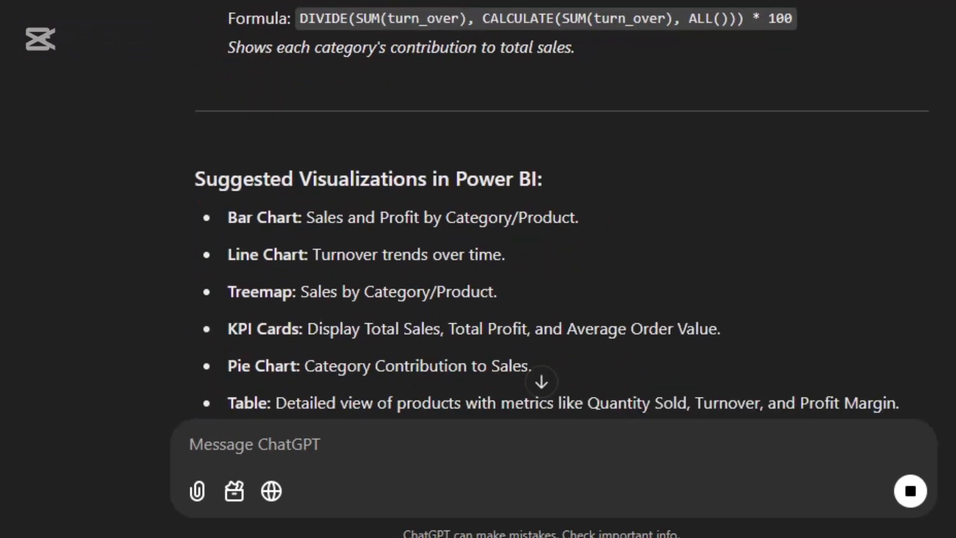
{"action": "scroll", "coordinate": [561, 209], "scroll_direction": "up", "scroll_amount": 6}
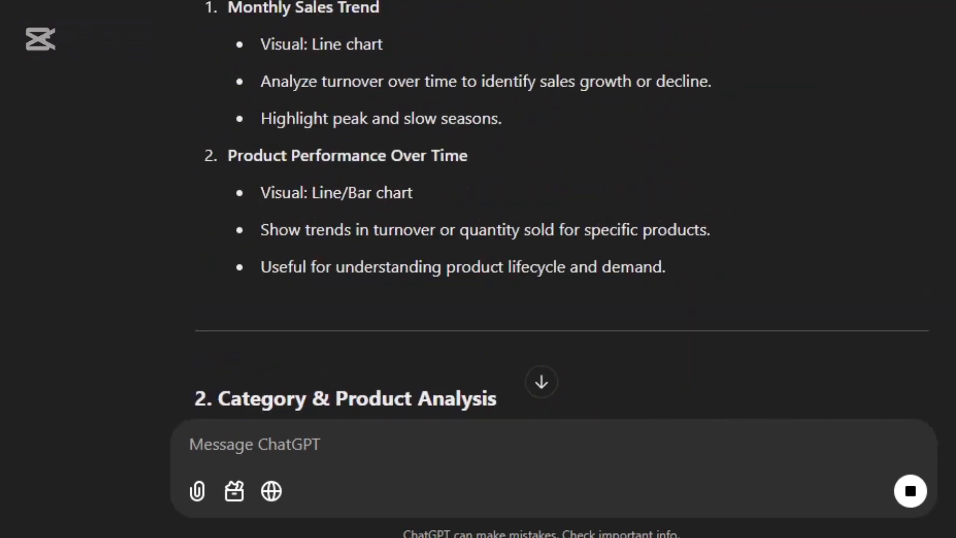
{"action": "scroll", "coordinate": [562, 210], "scroll_direction": "down", "scroll_amount": 1}
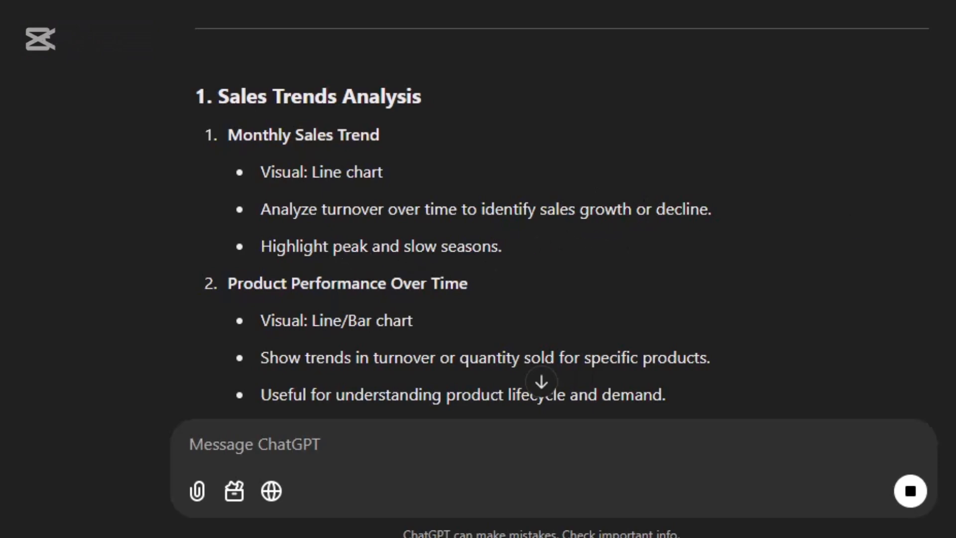
Step: Read through the remaining suggested analyses, from Category & Product Analysis to the dashboard visualizations, and return to Sales Trends Analysis
{"action": "scroll", "coordinate": [562, 209], "scroll_direction": "down", "scroll_amount": 4}
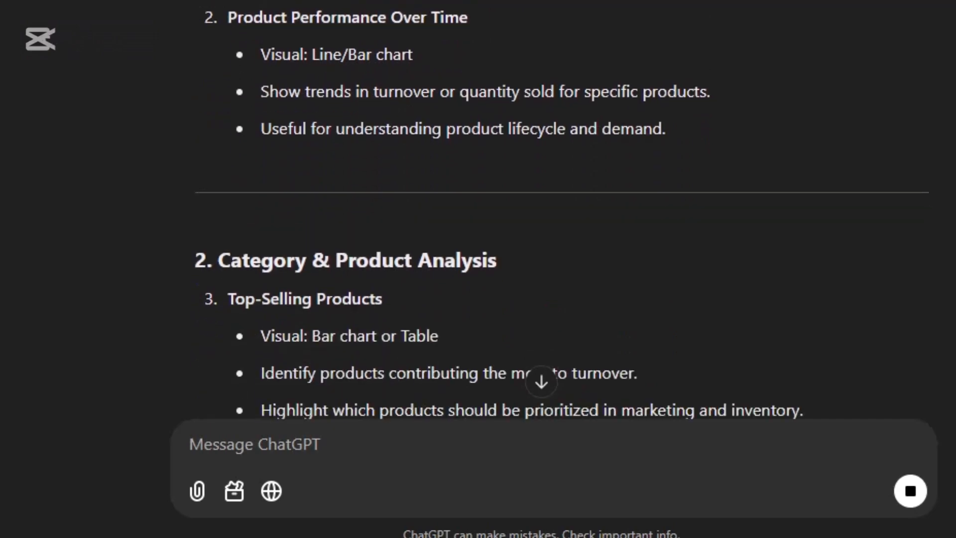
{"action": "scroll", "coordinate": [561, 209], "scroll_direction": "up", "scroll_amount": 1}
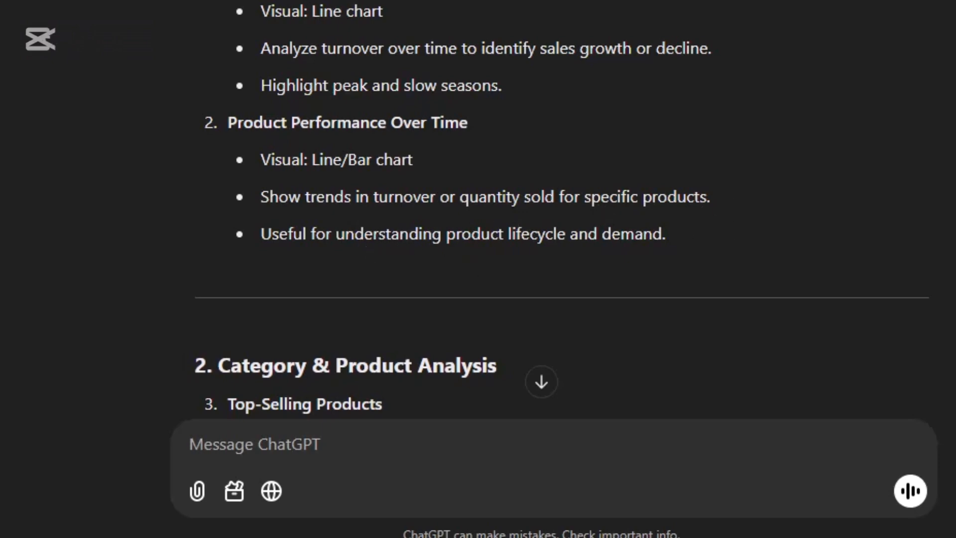
{"action": "scroll", "coordinate": [367, 244], "scroll_direction": "down", "scroll_amount": 20}
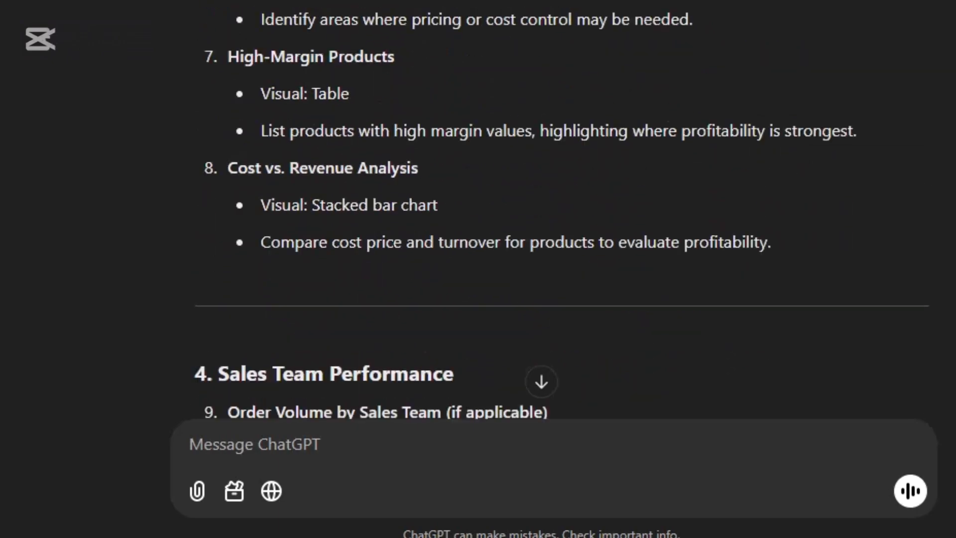
{"action": "scroll", "coordinate": [561, 209], "scroll_direction": "down", "scroll_amount": 10}
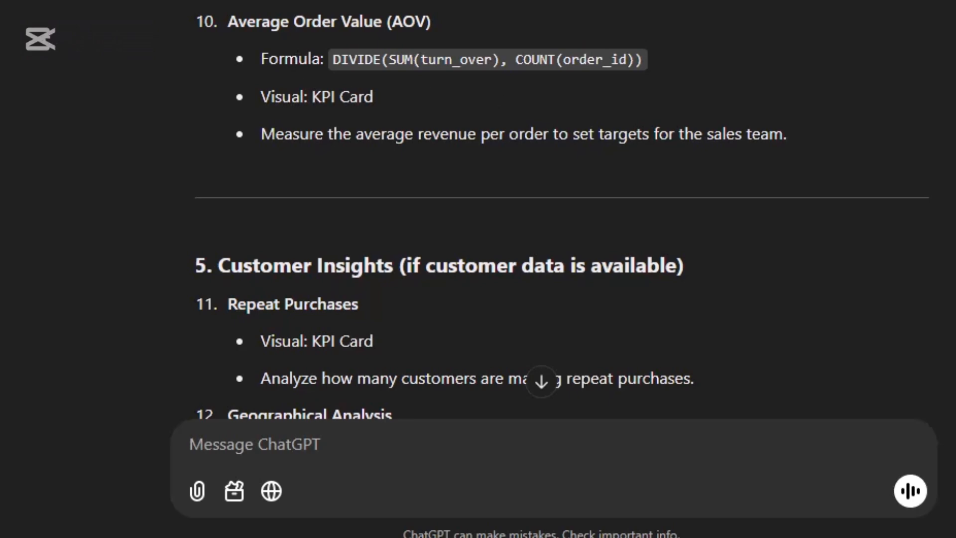
{"action": "scroll", "coordinate": [561, 205], "scroll_direction": "down", "scroll_amount": 15}
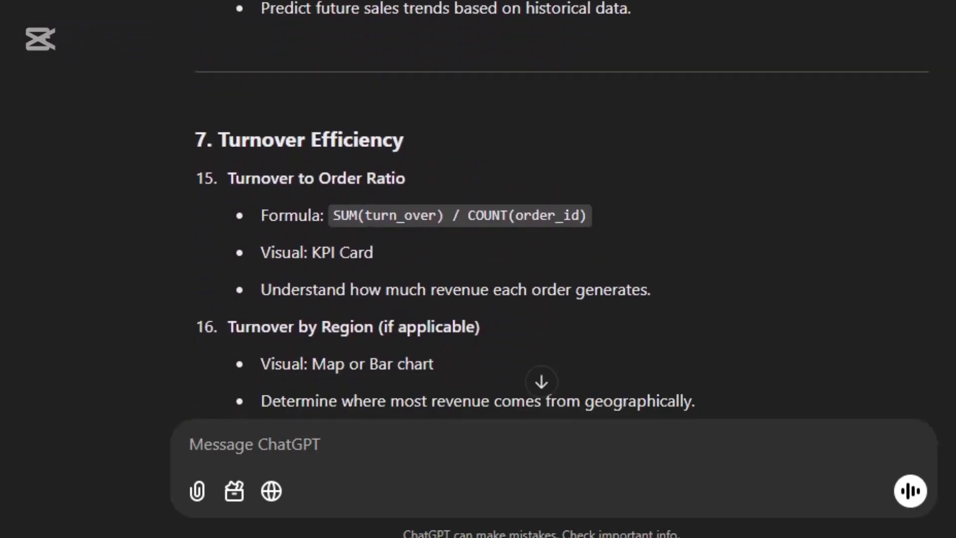
{"action": "scroll", "coordinate": [562, 224], "scroll_direction": "down", "scroll_amount": 10}
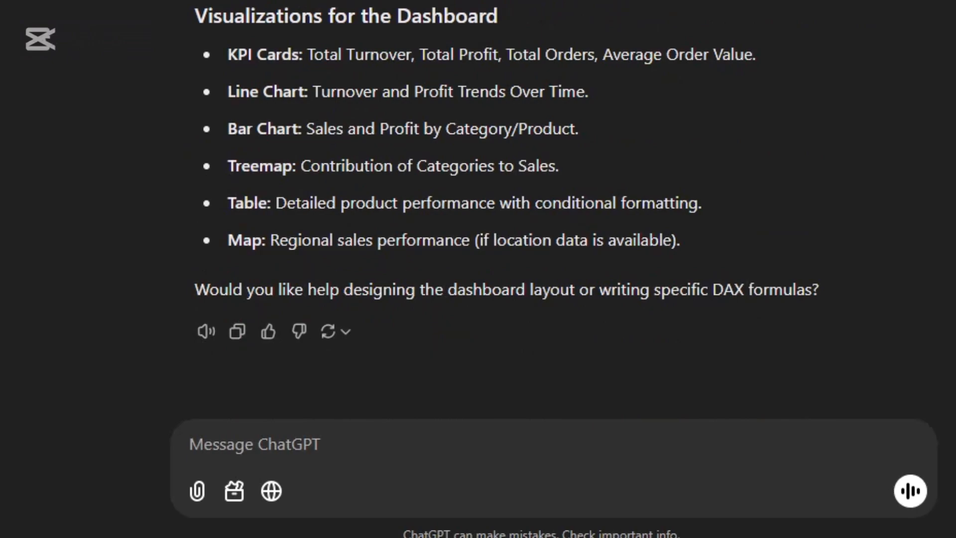
{"action": "scroll", "coordinate": [562, 210], "scroll_direction": "up", "scroll_amount": 20}
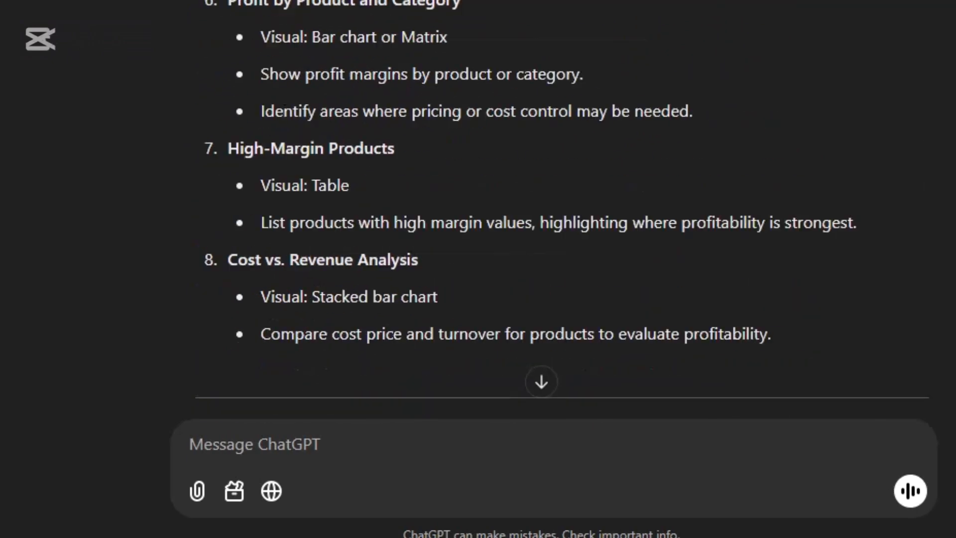
{"action": "scroll", "coordinate": [562, 209], "scroll_direction": "down", "scroll_amount": 5}
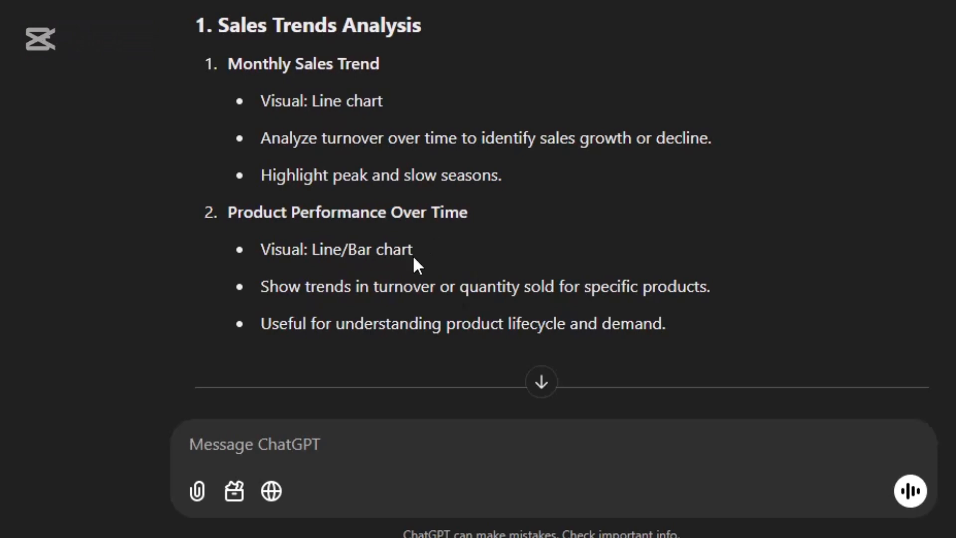
Step: Send the follow-up prompt "give me a step by step guide on how to go about this analysis"
{"action": "left_click", "coordinate": [328, 441]}
{"action": "type", "text": "g"}
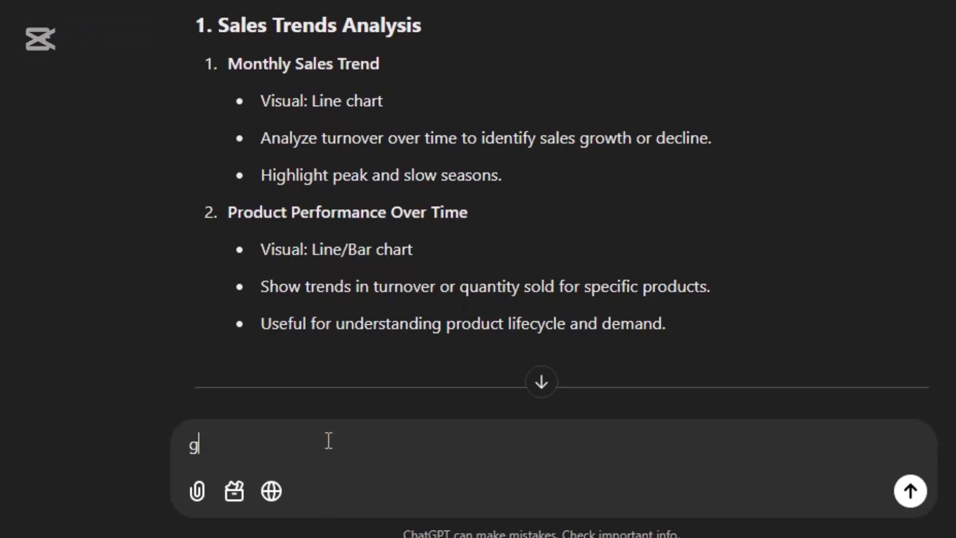
{"action": "type", "text": "ive"}
{"action": "key", "text": "BackSpace"}
{"action": "key", "text": "BackSpace"}
{"action": "key", "text": "BackSpace"}
{"action": "type", "text": "ive me "}
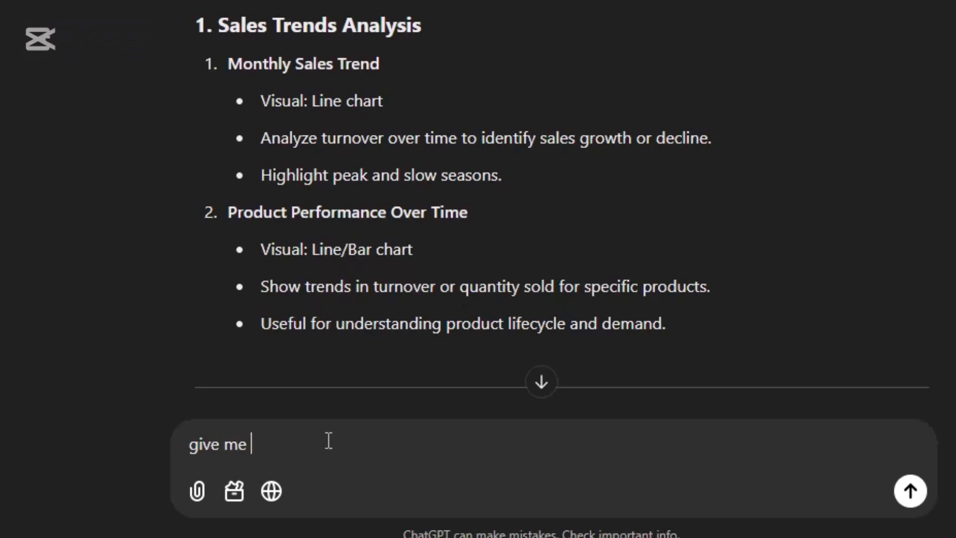
{"action": "type", "text": "a steo"}
{"action": "key", "text": "BackSpace"}
{"action": "type", "text": "p by "}
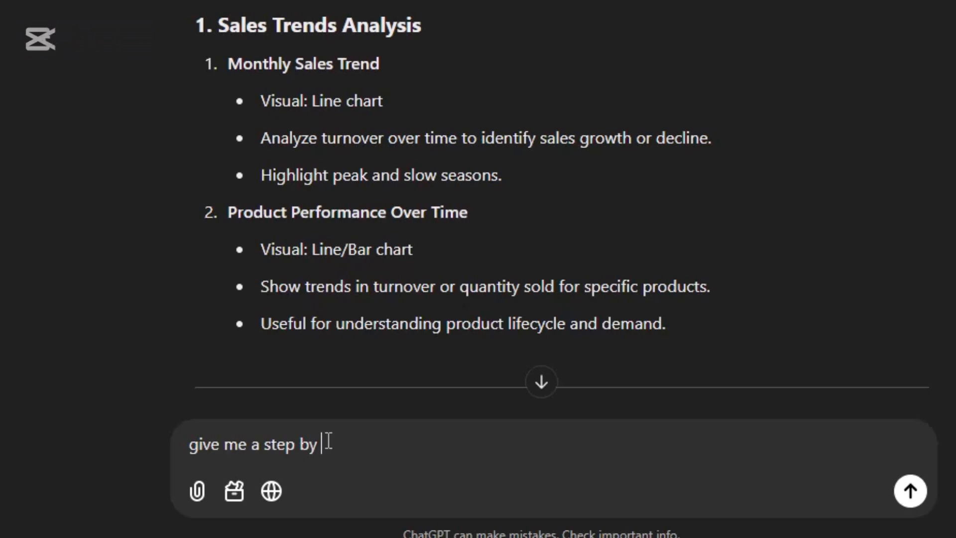
{"action": "type", "text": "step "}
{"action": "type", "text": "guide "}
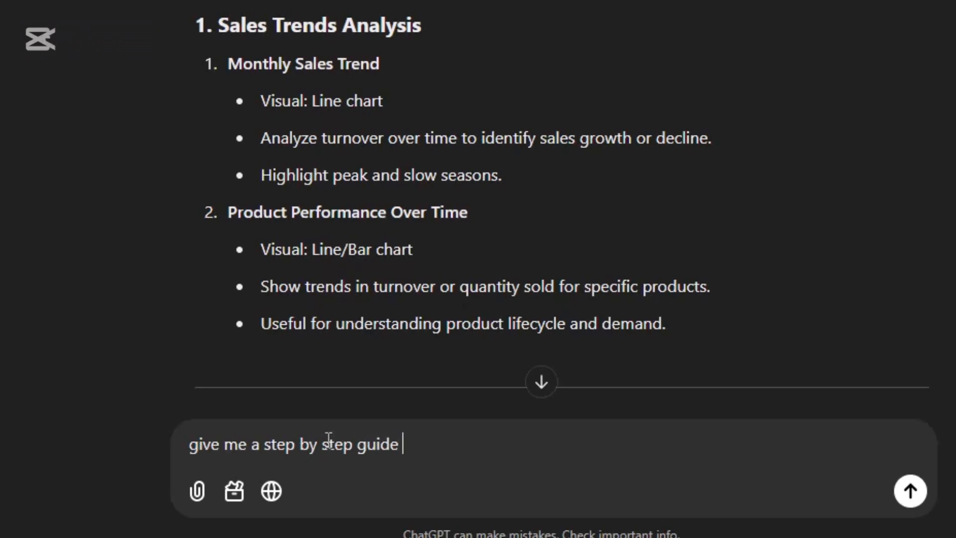
{"action": "type", "text": "on how "}
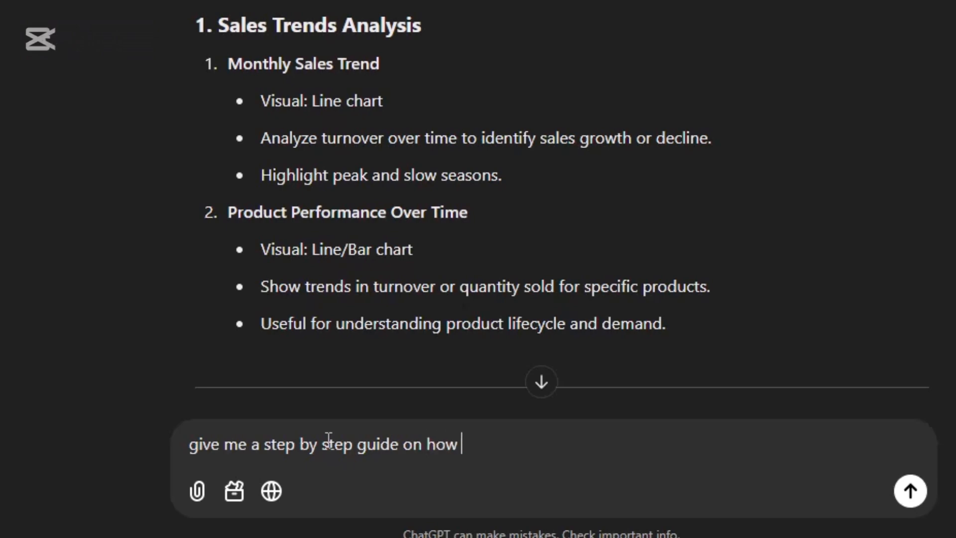
{"action": "type", "text": "to go abo"}
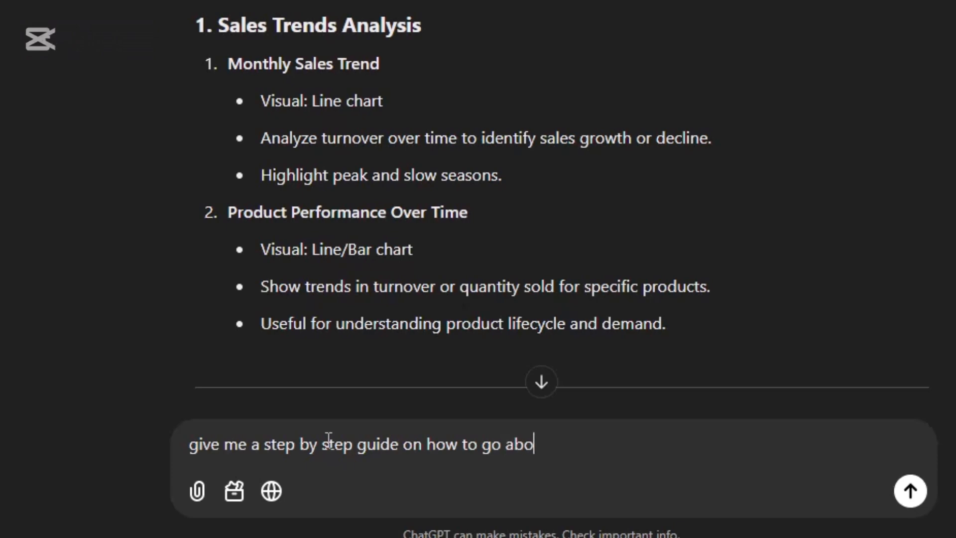
{"action": "type", "text": "ut this analy"}
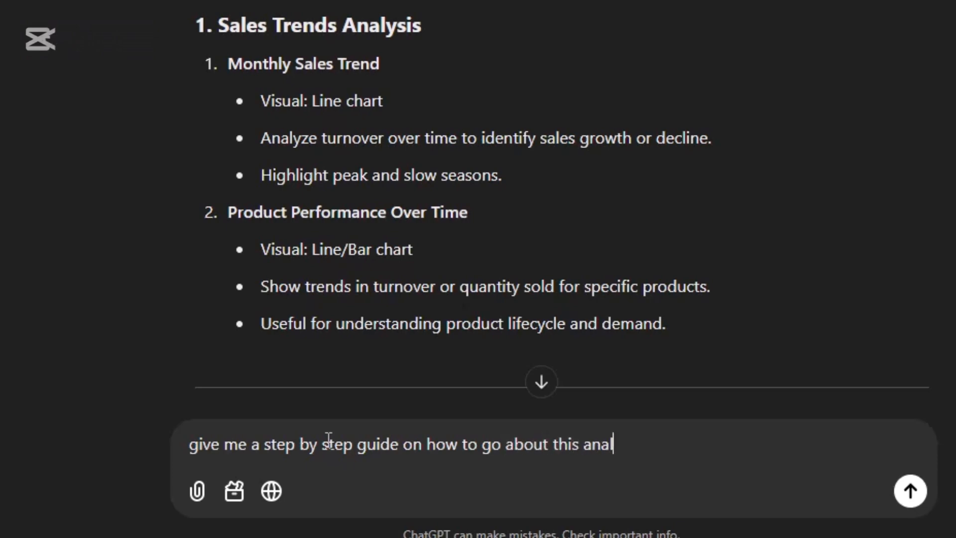
{"action": "type", "text": "sis"}
{"action": "left_click", "coordinate": [912, 495]}
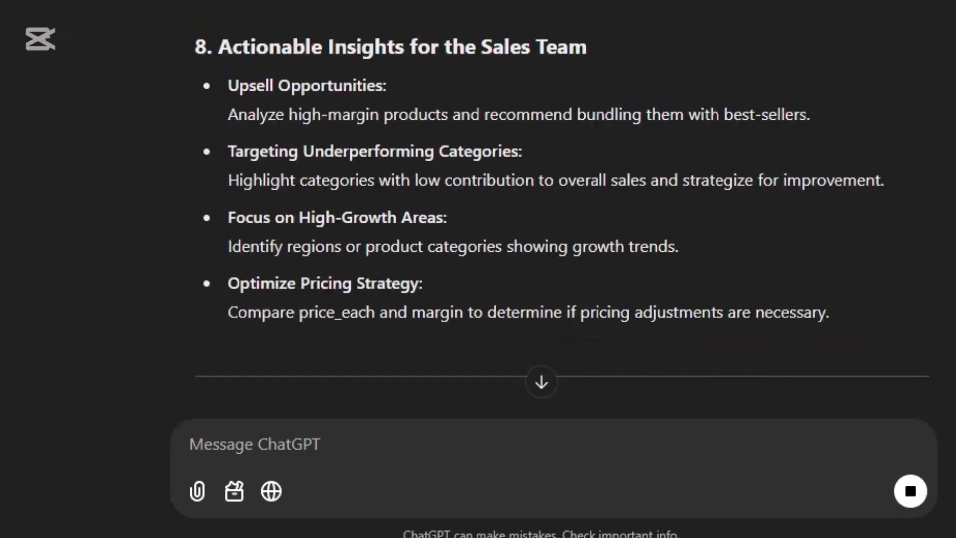
Step: Read the new guide from Step 1: Prepare Your Data through the DAX measures in Step 3: Create Measures for KPIs
{"action": "scroll", "coordinate": [554, 224], "scroll_direction": "down", "scroll_amount": 8}
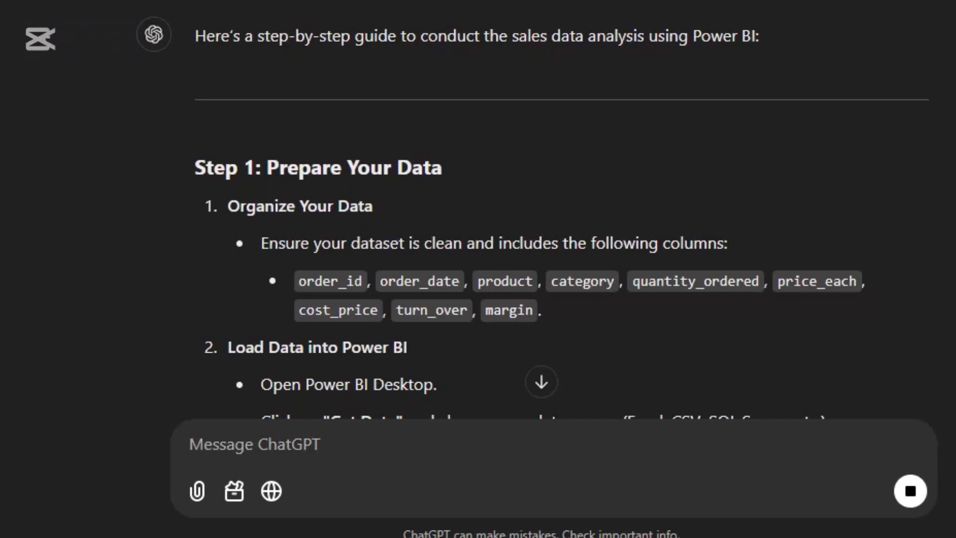
{"action": "scroll", "coordinate": [548, 224], "scroll_direction": "down", "scroll_amount": 5}
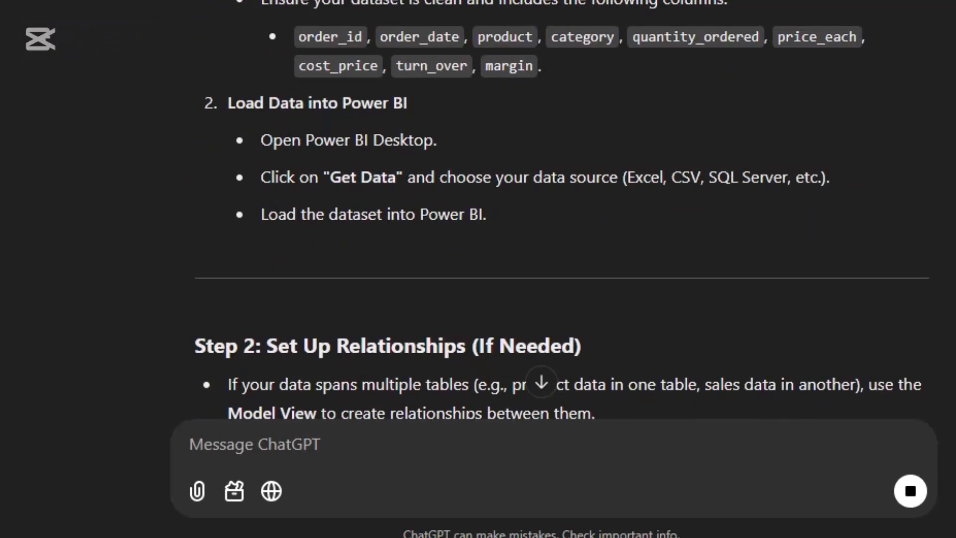
{"action": "scroll", "coordinate": [562, 224], "scroll_direction": "down", "scroll_amount": 4}
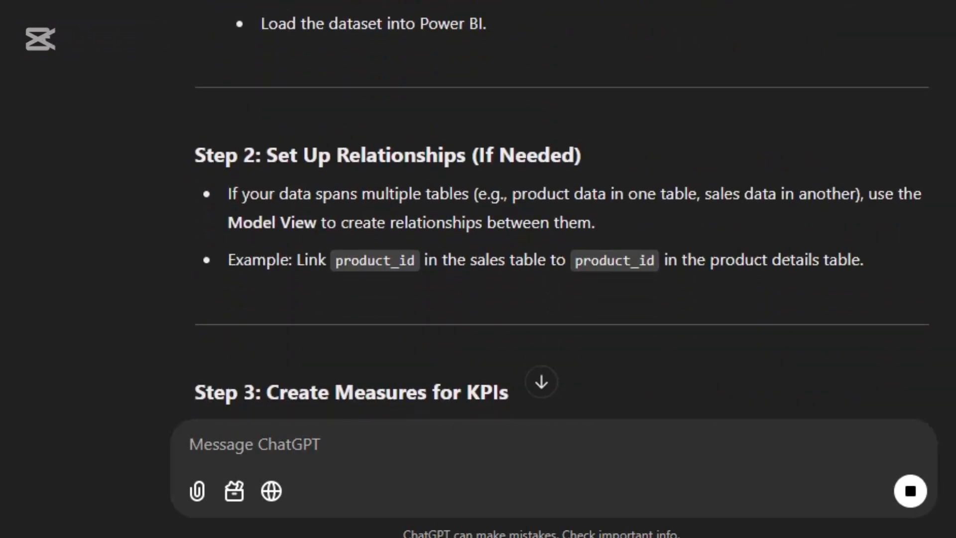
{"action": "scroll", "coordinate": [562, 224], "scroll_direction": "down", "scroll_amount": 2}
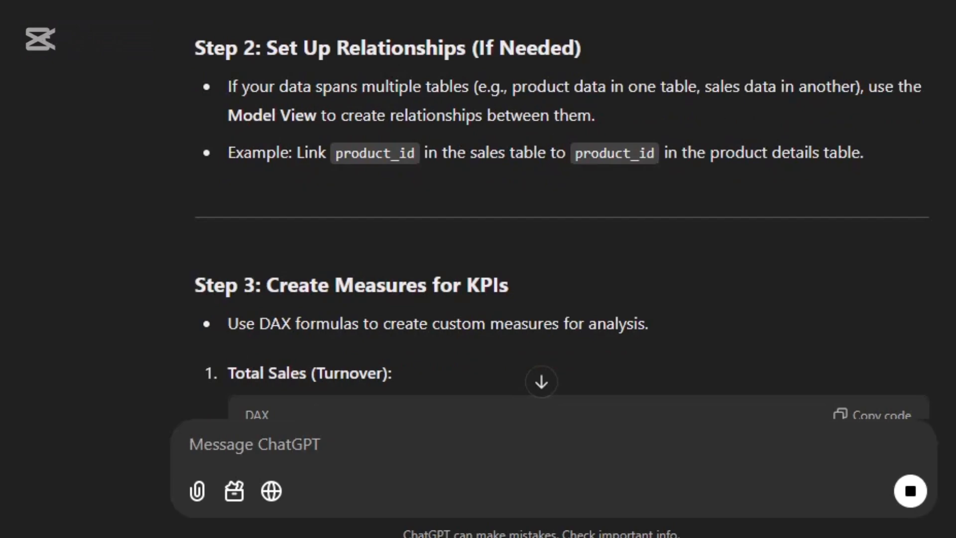
{"action": "scroll", "coordinate": [562, 224], "scroll_direction": "down", "scroll_amount": 3}
{"action": "scroll", "coordinate": [562, 208], "scroll_direction": "up", "scroll_amount": 1}
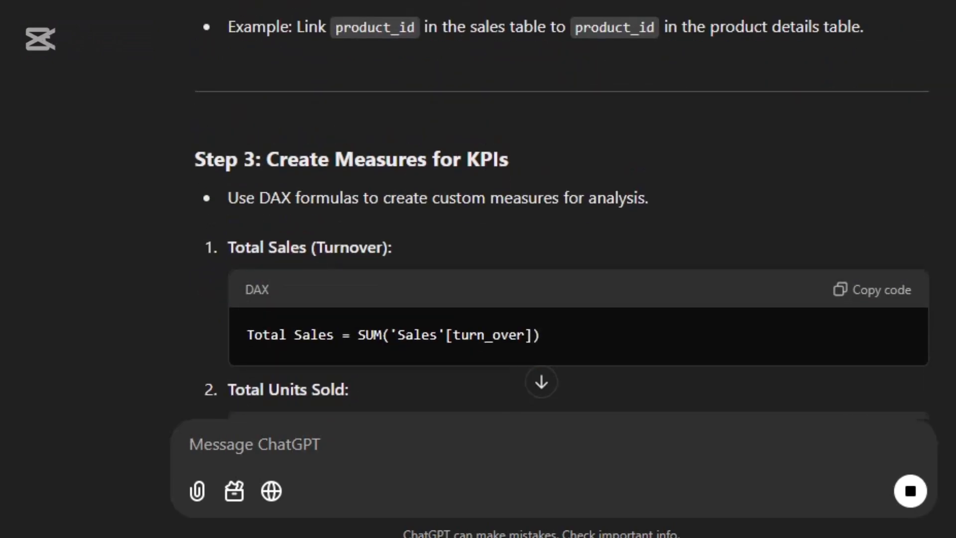
{"action": "scroll", "coordinate": [561, 224], "scroll_direction": "down", "scroll_amount": 4}
{"action": "scroll", "coordinate": [561, 224], "scroll_direction": "down", "scroll_amount": 6}
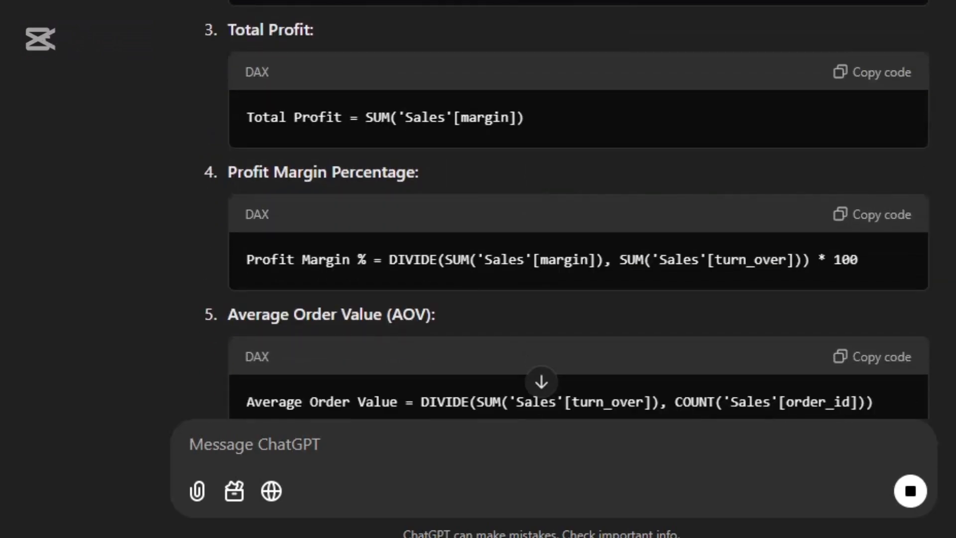
{"action": "scroll", "coordinate": [562, 224], "scroll_direction": "down", "scroll_amount": 12}
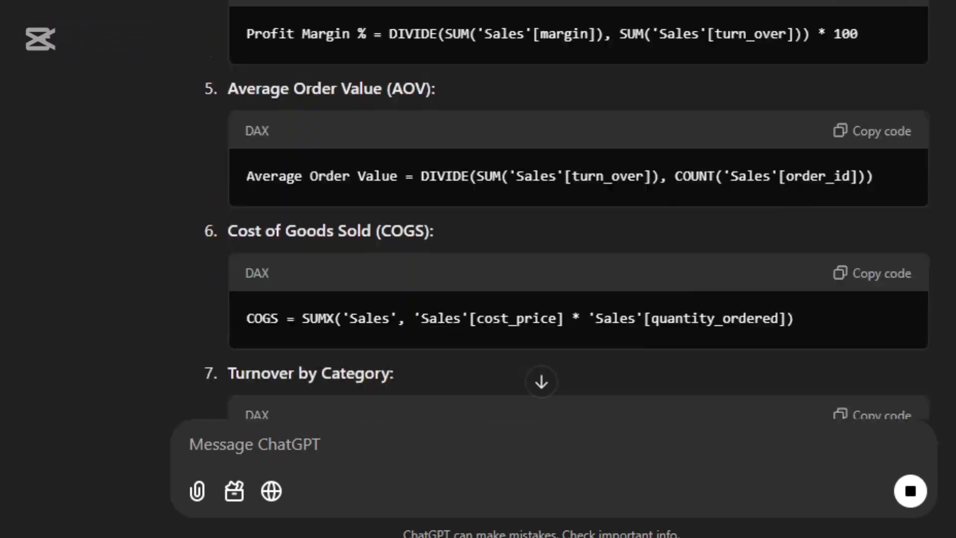
{"action": "scroll", "coordinate": [561, 224], "scroll_direction": "down", "scroll_amount": 1}
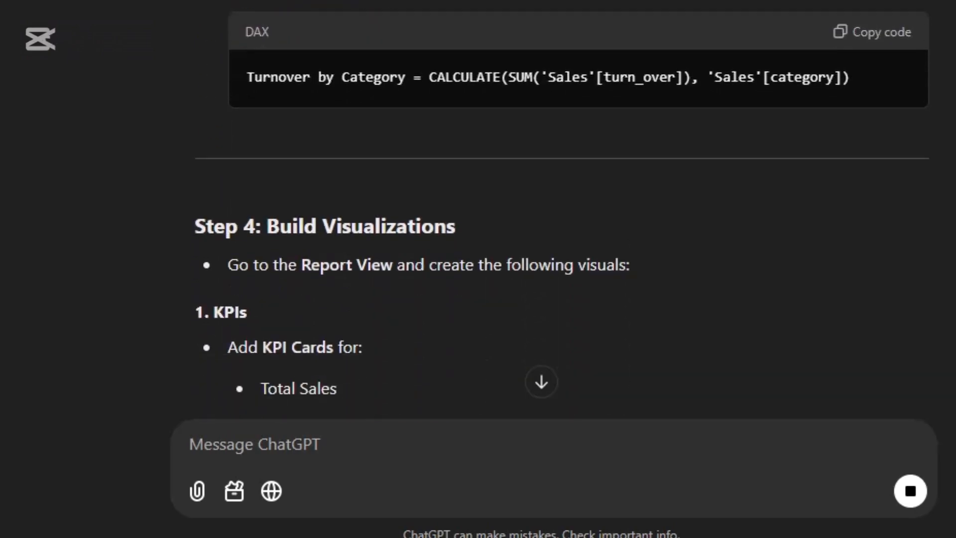
Step: Skim the guide's Steps 4 to 6 on visualizations, slicers and publishing, and return to the DAX measures in Step 3
{"action": "scroll", "coordinate": [561, 224], "scroll_direction": "down", "scroll_amount": 7}
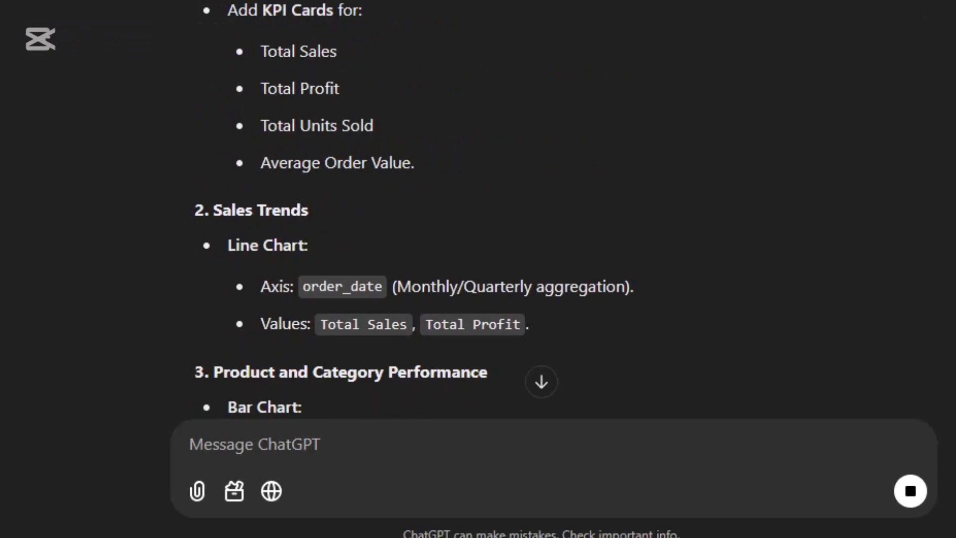
{"action": "scroll", "coordinate": [243, 331], "scroll_direction": "down", "scroll_amount": 17}
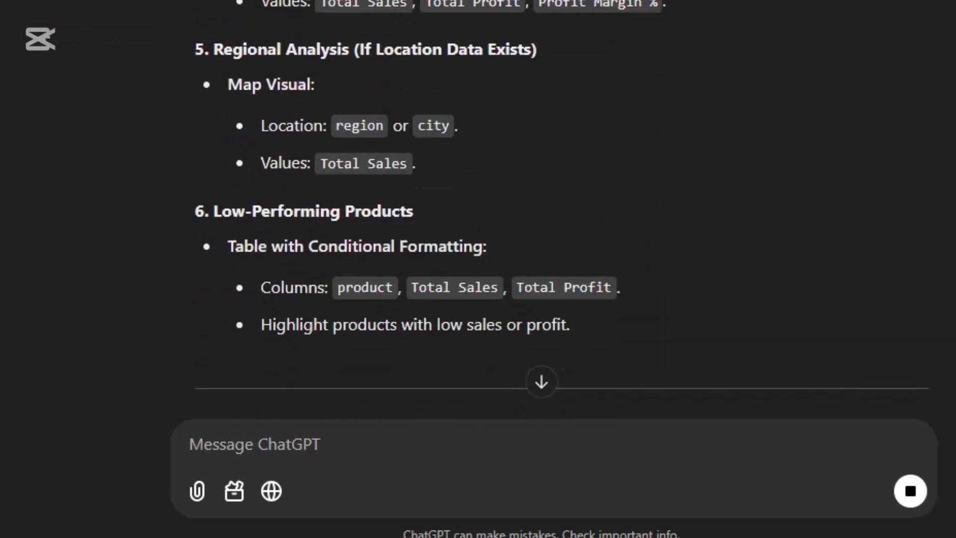
{"action": "scroll", "coordinate": [562, 199], "scroll_direction": "down", "scroll_amount": 8}
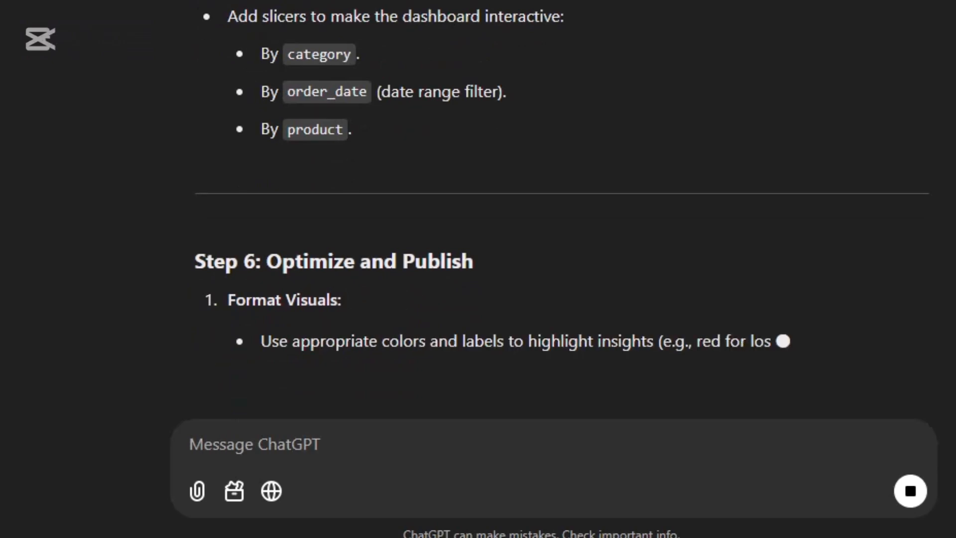
{"action": "scroll", "coordinate": [562, 199], "scroll_direction": "up", "scroll_amount": 3}
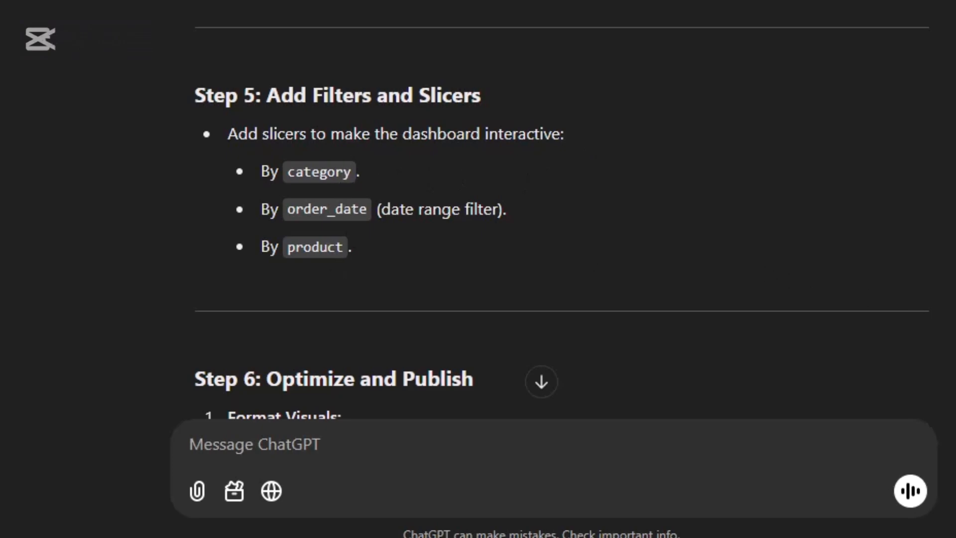
{"action": "scroll", "coordinate": [562, 210], "scroll_direction": "down", "scroll_amount": 5}
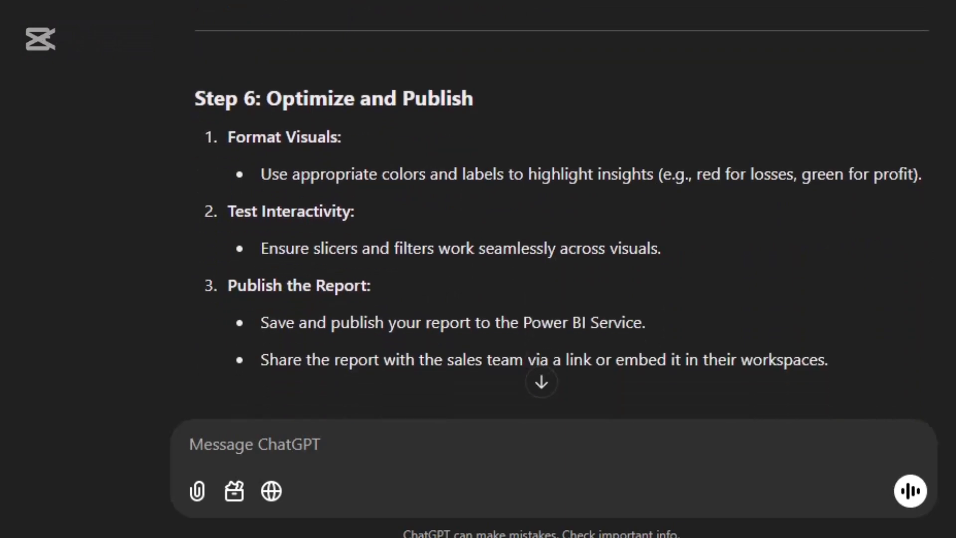
{"action": "scroll", "coordinate": [562, 210], "scroll_direction": "down", "scroll_amount": 2}
{"action": "scroll", "coordinate": [561, 209], "scroll_direction": "up", "scroll_amount": 20}
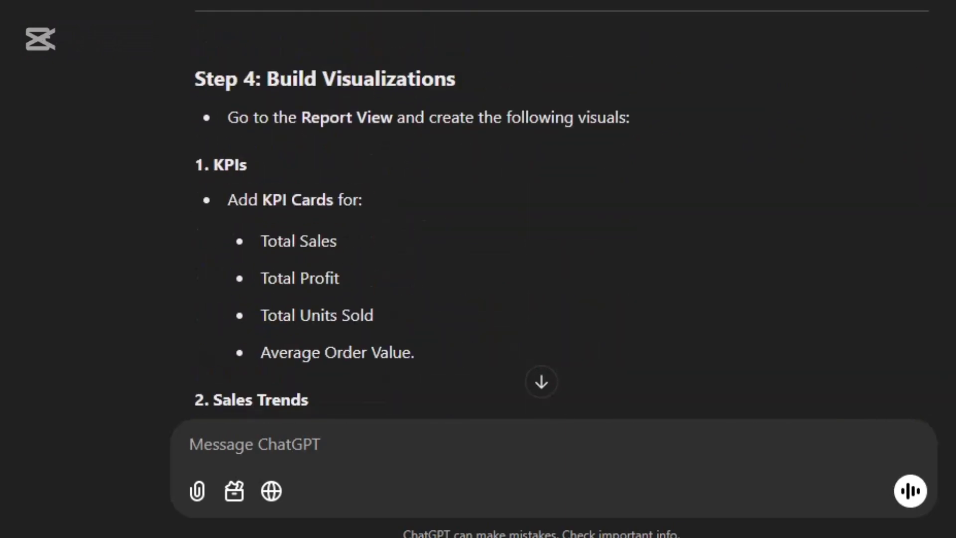
{"action": "scroll", "coordinate": [562, 210], "scroll_direction": "up", "scroll_amount": 12}
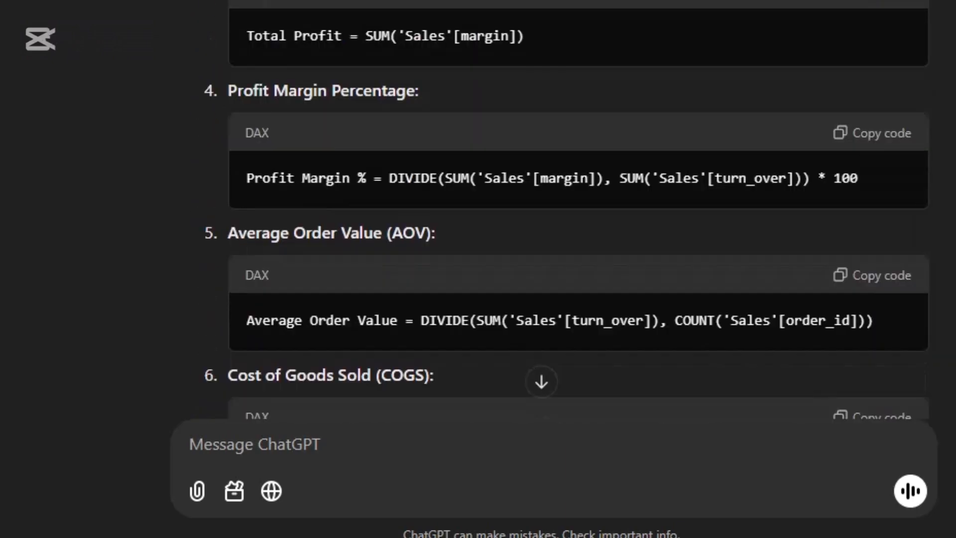
{"action": "scroll", "coordinate": [561, 210], "scroll_direction": "up", "scroll_amount": 2}
{"action": "scroll", "coordinate": [562, 209], "scroll_direction": "up", "scroll_amount": 3}
{"action": "scroll", "coordinate": [562, 210], "scroll_direction": "down", "scroll_amount": 15}
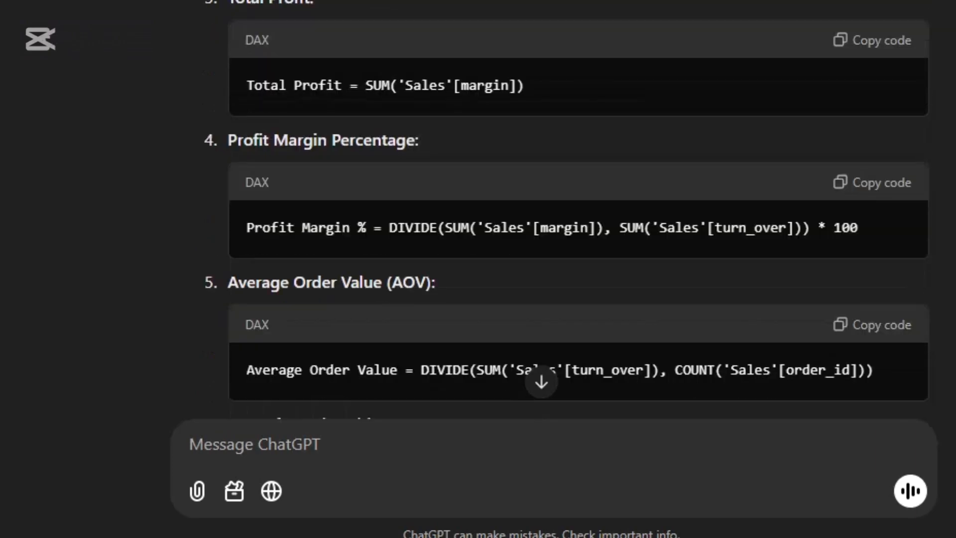
Step: Read the guide from the Sales Trends visuals in Step 4 through Step 7: Analyze and Interpret Insights and the closing question
{"action": "scroll", "coordinate": [562, 209], "scroll_direction": "down", "scroll_amount": 5}
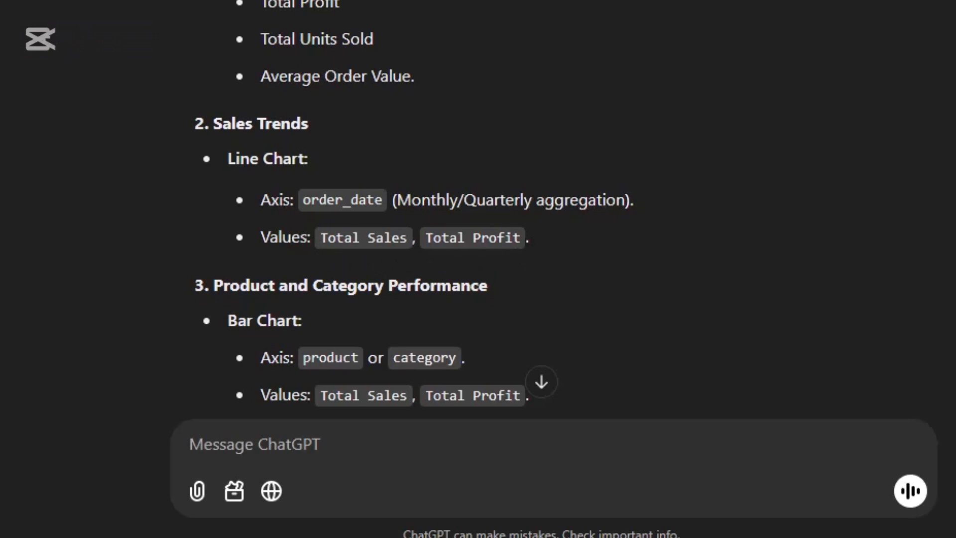
{"action": "scroll", "coordinate": [413, 209], "scroll_direction": "down", "scroll_amount": 3}
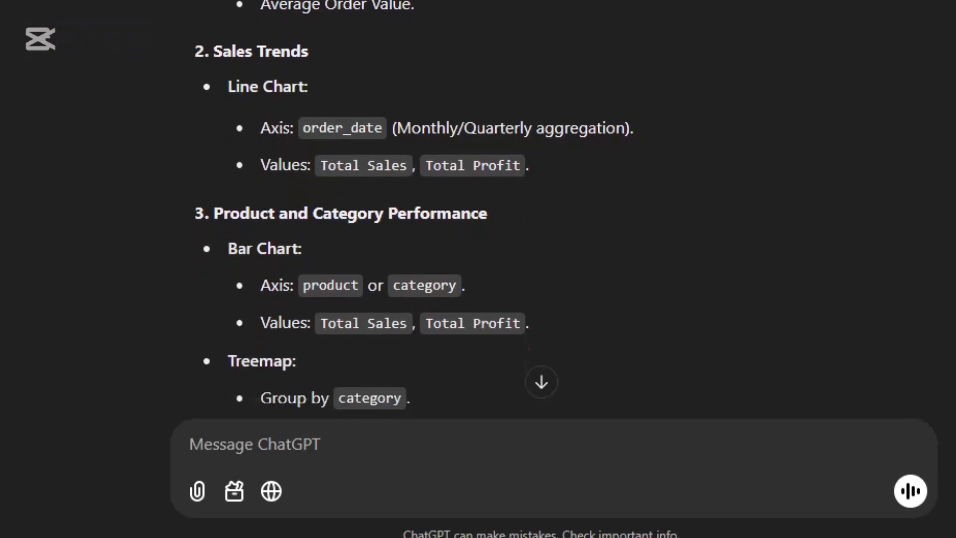
{"action": "scroll", "coordinate": [357, 258], "scroll_direction": "down", "scroll_amount": 1}
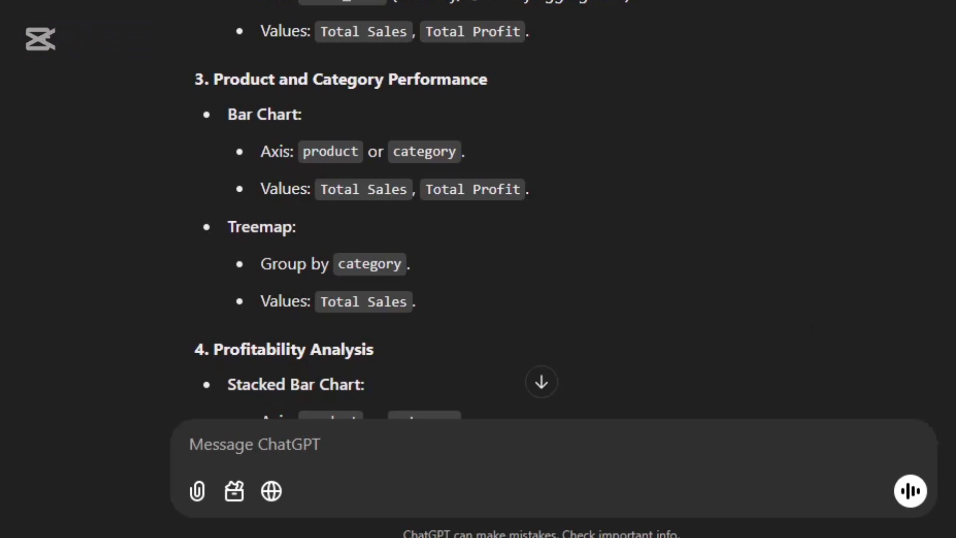
{"action": "scroll", "coordinate": [361, 210], "scroll_direction": "down", "scroll_amount": 5}
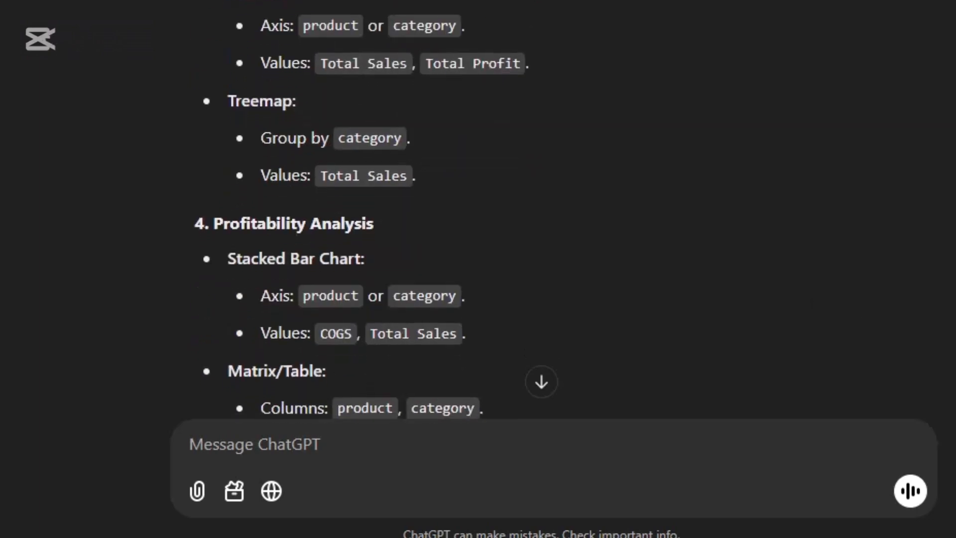
{"action": "scroll", "coordinate": [428, 209], "scroll_direction": "down", "scroll_amount": 7}
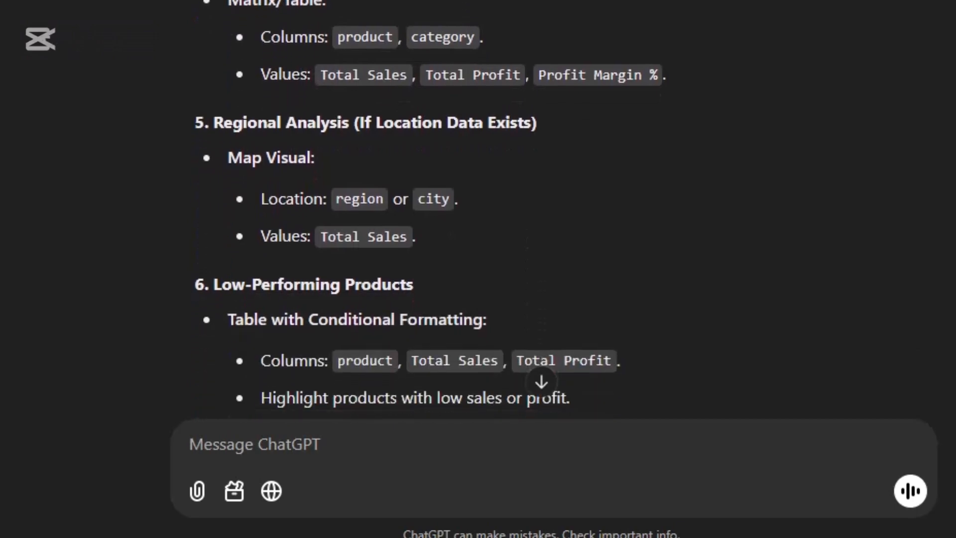
{"action": "scroll", "coordinate": [428, 209], "scroll_direction": "down", "scroll_amount": 3}
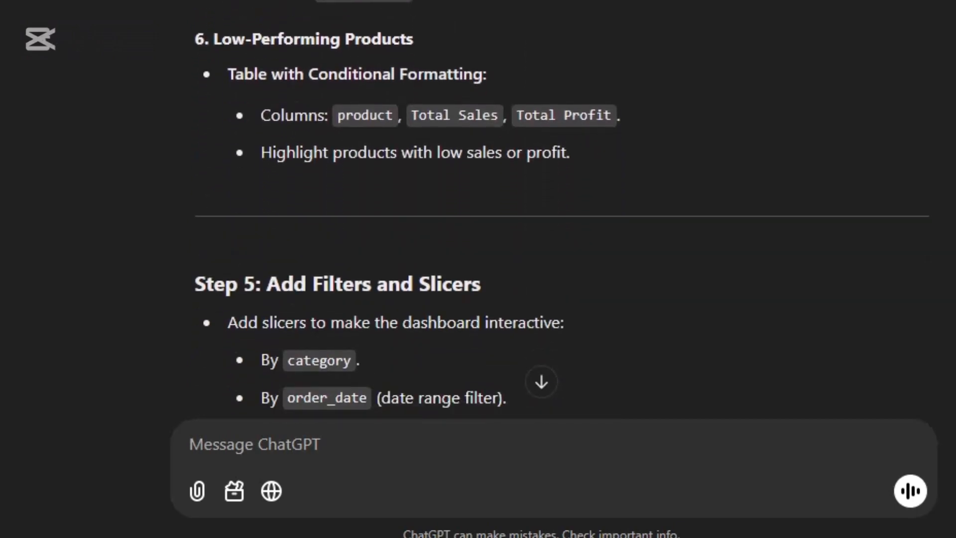
{"action": "scroll", "coordinate": [428, 209], "scroll_direction": "down", "scroll_amount": 4}
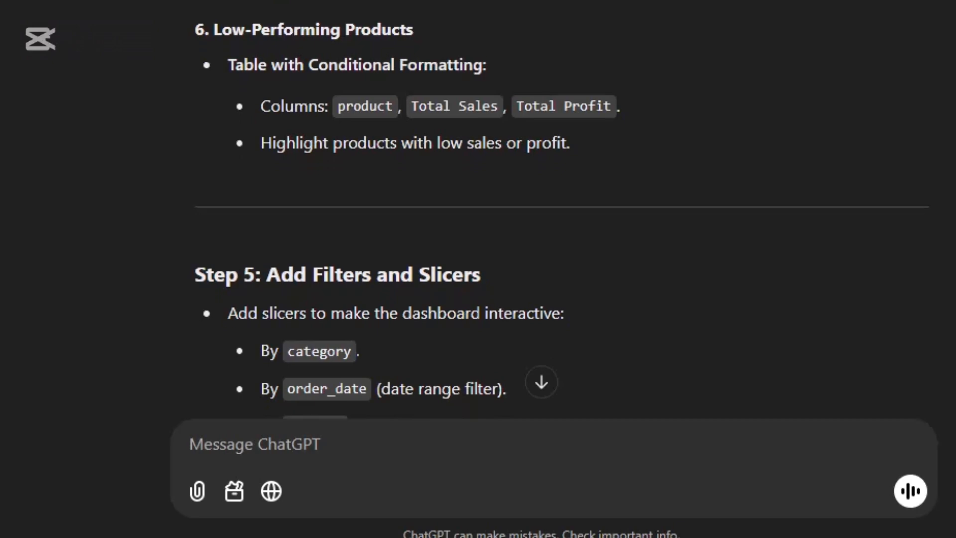
{"action": "scroll", "coordinate": [429, 209], "scroll_direction": "down", "scroll_amount": 3}
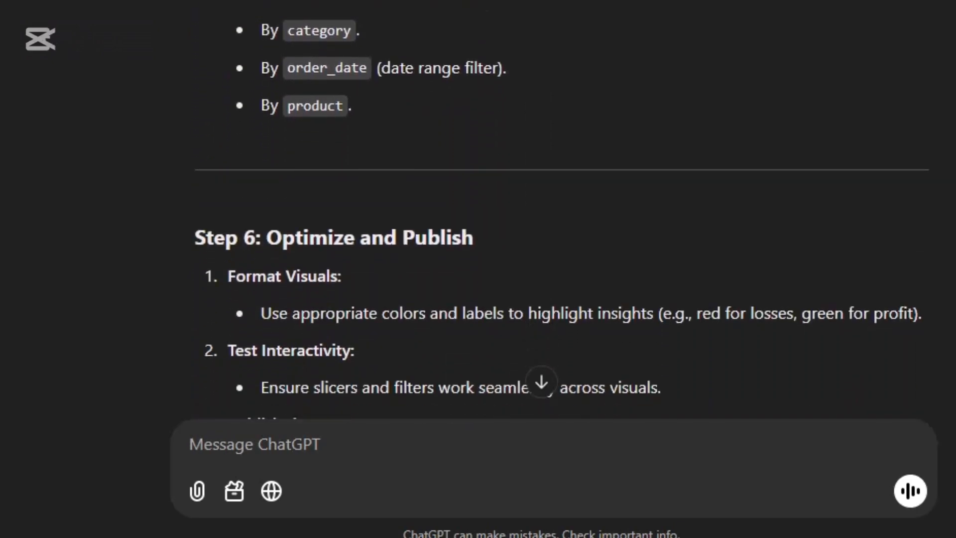
{"action": "scroll", "coordinate": [428, 209], "scroll_direction": "down", "scroll_amount": 5}
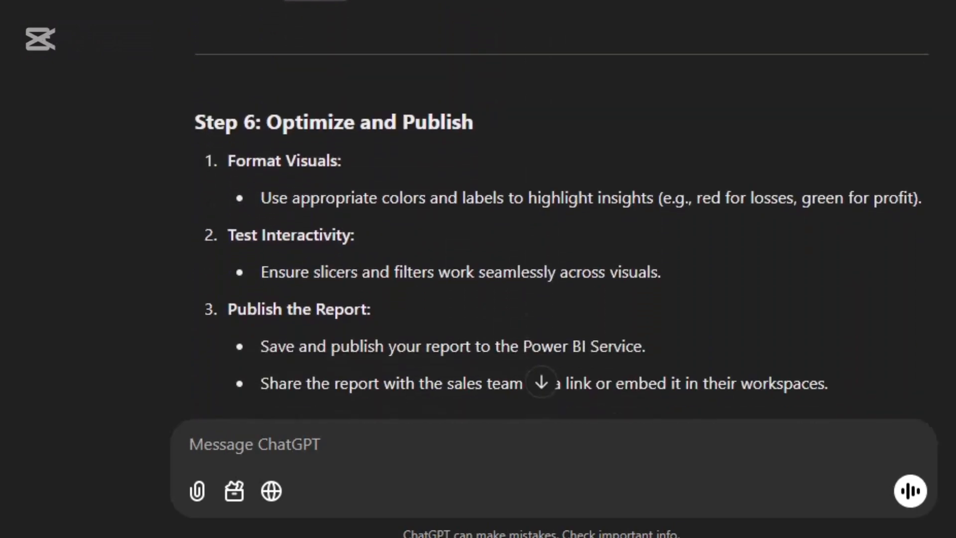
{"action": "scroll", "coordinate": [428, 209], "scroll_direction": "down", "scroll_amount": 4}
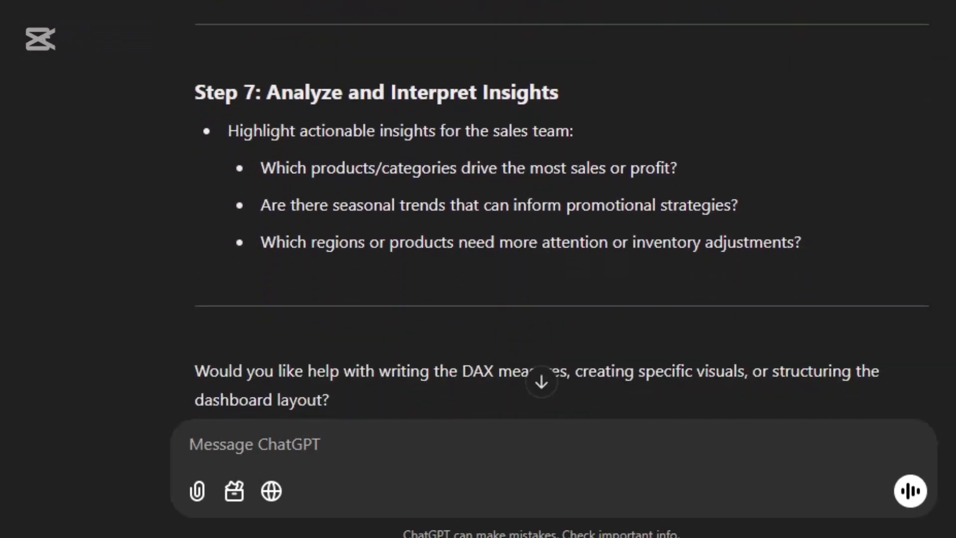
{"action": "scroll", "coordinate": [428, 210], "scroll_direction": "down", "scroll_amount": 3}
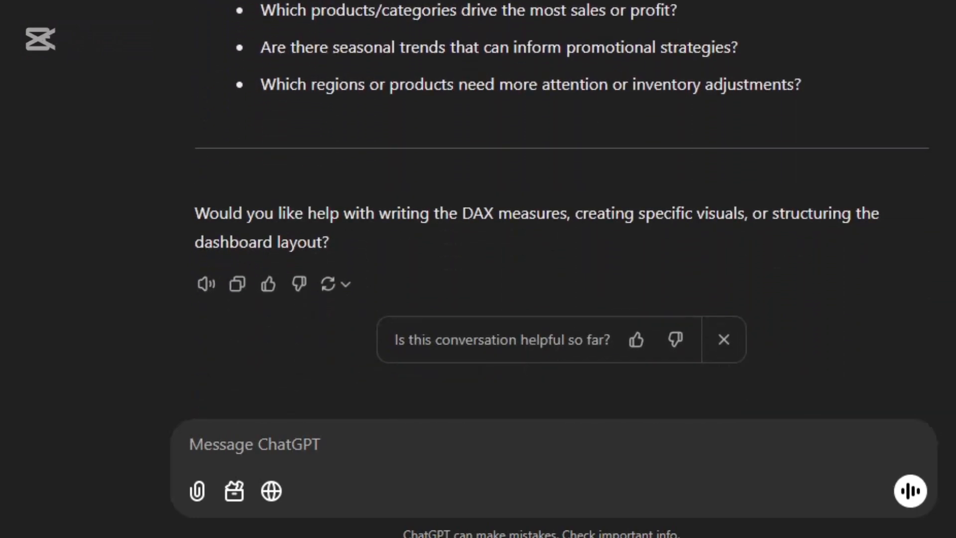
Step: Look back through the conversation from the guide's Step 7 up to the original KPI prompt listing the dataset's column names
{"action": "scroll", "coordinate": [547, 209], "scroll_direction": "up", "scroll_amount": 7}
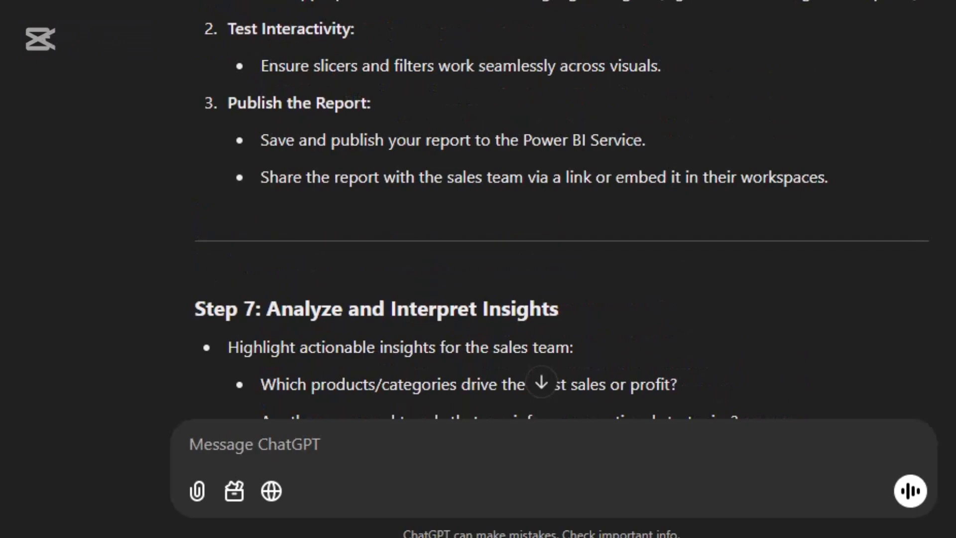
{"action": "scroll", "coordinate": [547, 209], "scroll_direction": "up", "scroll_amount": 4}
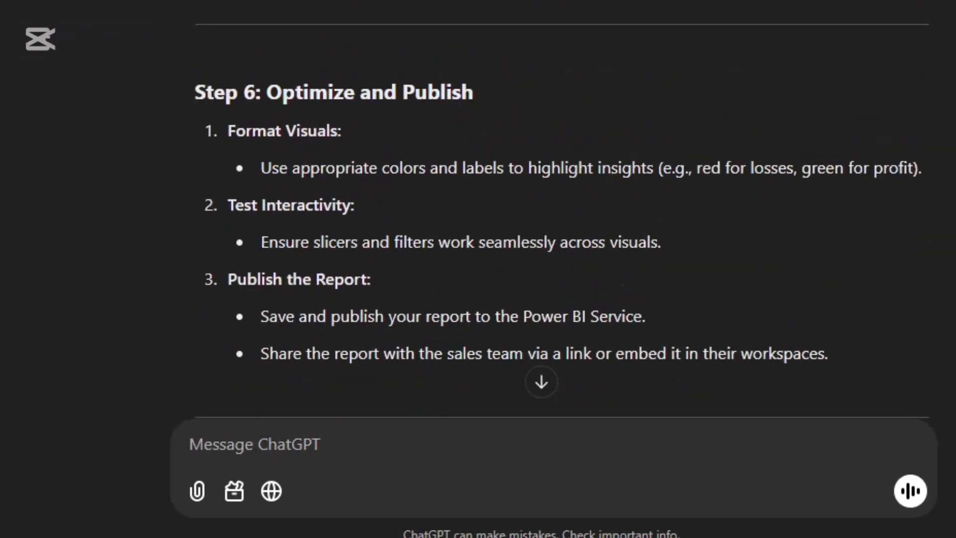
{"action": "scroll", "coordinate": [548, 209], "scroll_direction": "up", "scroll_amount": 15}
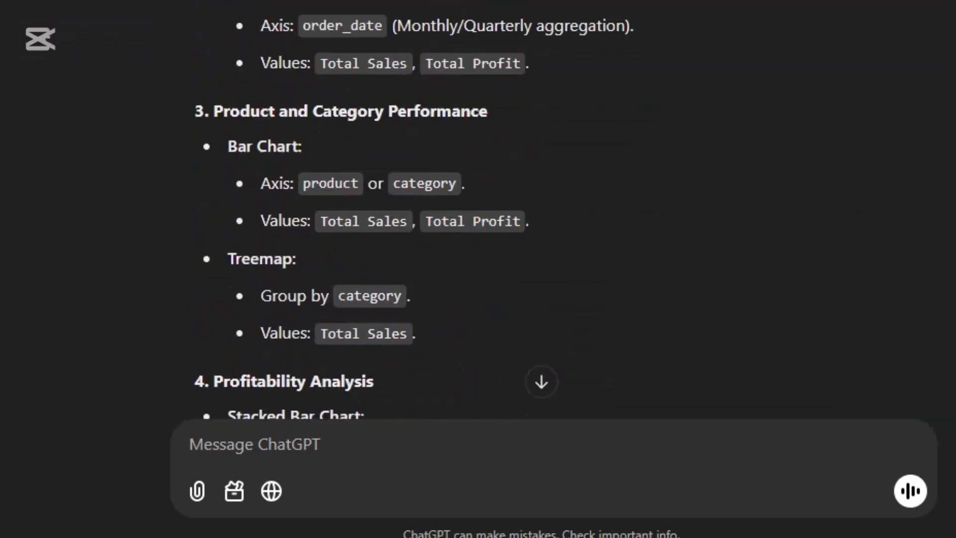
{"action": "scroll", "coordinate": [547, 209], "scroll_direction": "up", "scroll_amount": 20}
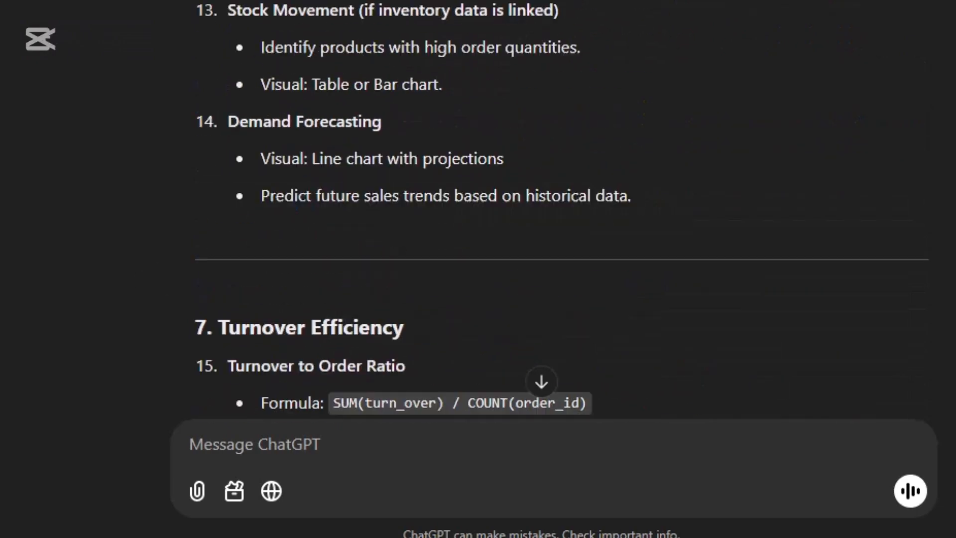
{"action": "scroll", "coordinate": [548, 209], "scroll_direction": "up", "scroll_amount": 20}
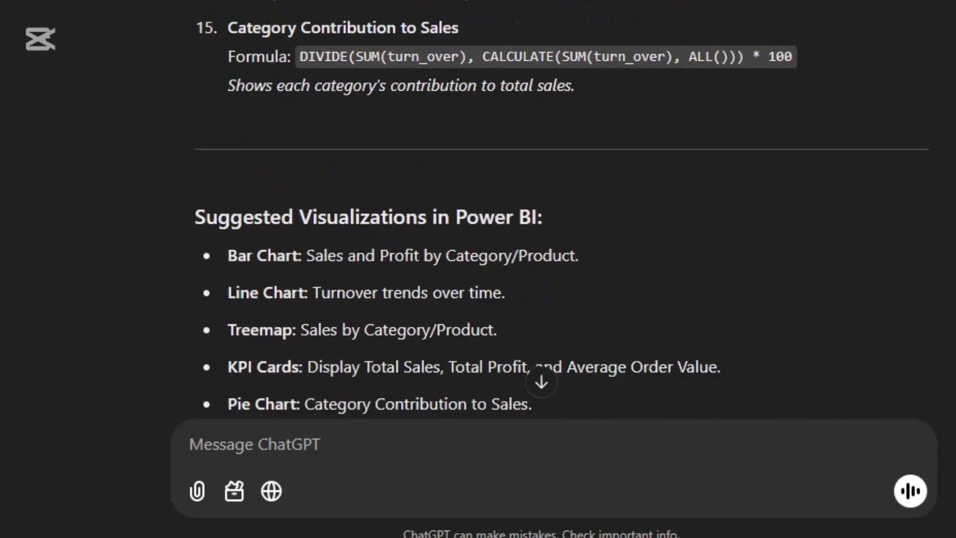
{"action": "scroll", "coordinate": [775, 219], "scroll_direction": "up", "scroll_amount": 20}
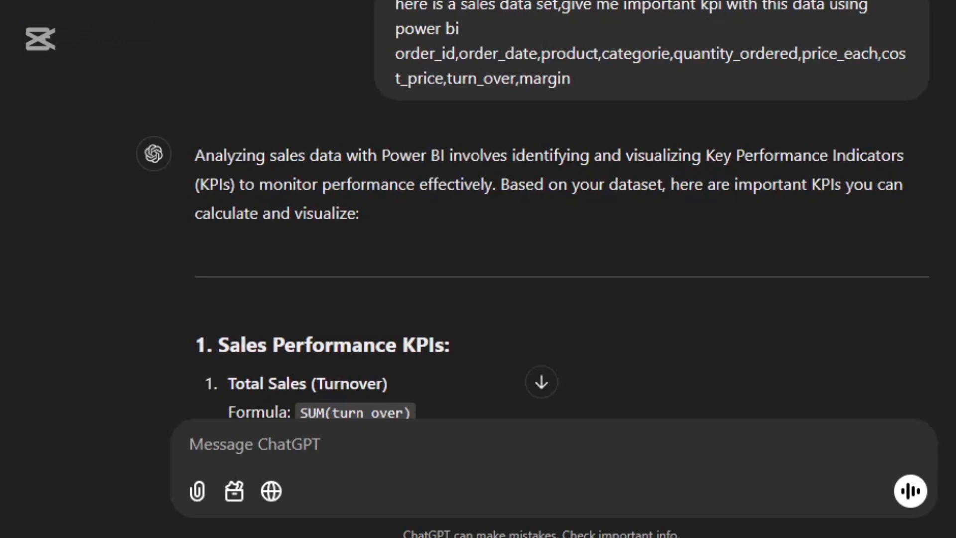
Step: Skim the KPI formulas, the sales-team analyses and the step-by-step guide again, down to the closing question about DAX measures and dashboard layout
{"action": "scroll", "coordinate": [562, 209], "scroll_direction": "down", "scroll_amount": 20}
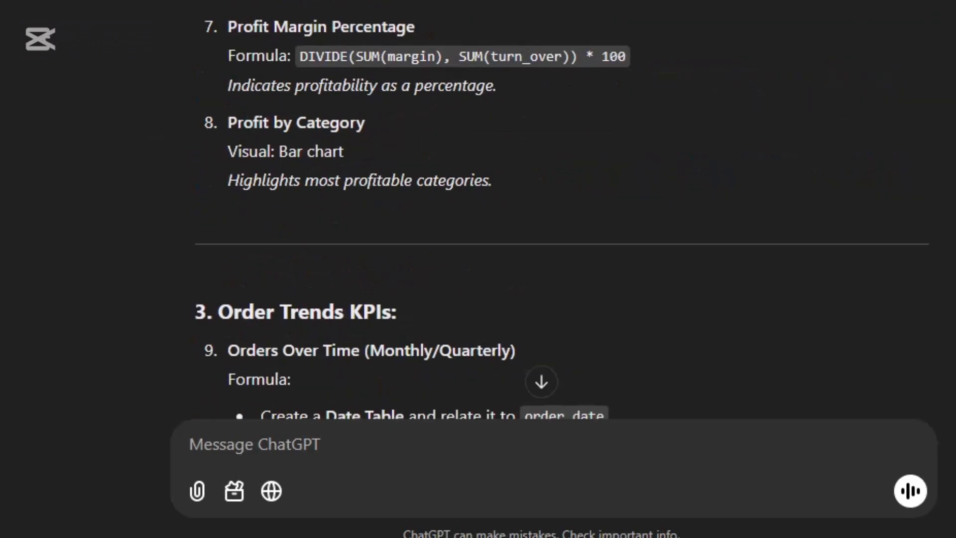
{"action": "scroll", "coordinate": [561, 220], "scroll_direction": "down", "scroll_amount": 20}
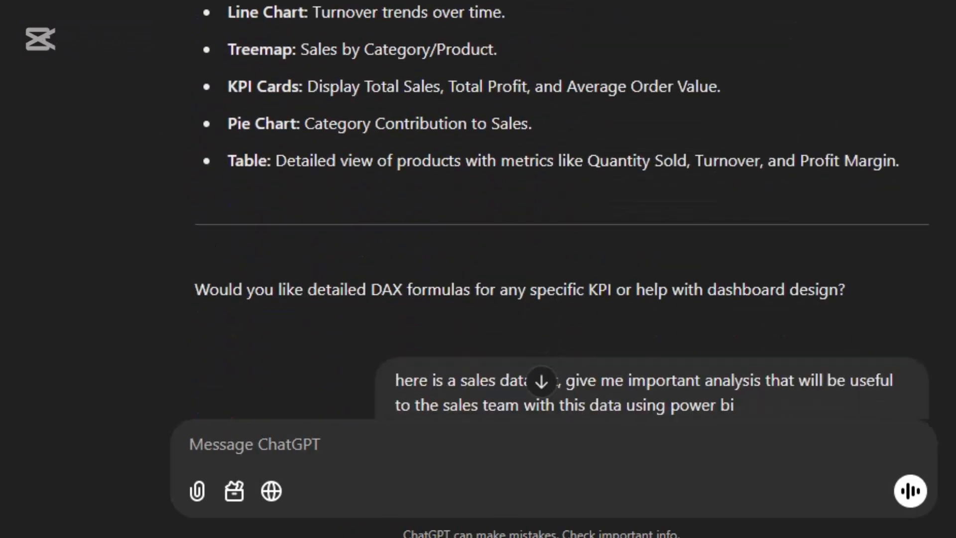
{"action": "scroll", "coordinate": [548, 209], "scroll_direction": "down", "scroll_amount": 18}
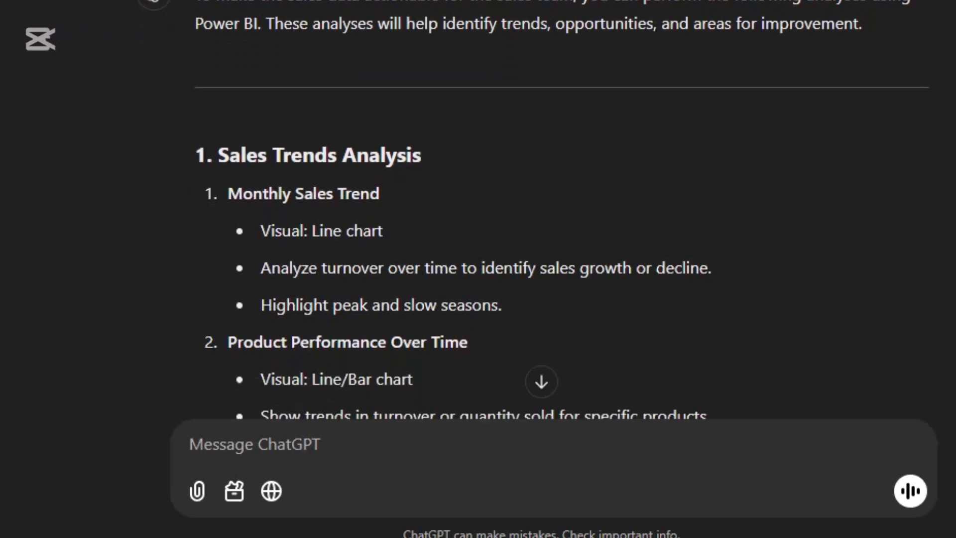
{"action": "scroll", "coordinate": [548, 209], "scroll_direction": "down", "scroll_amount": 20}
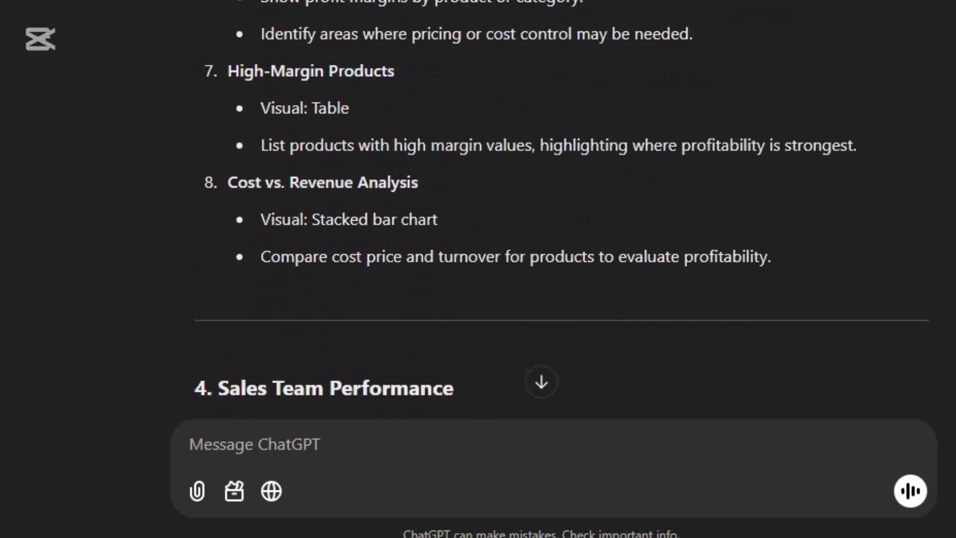
{"action": "scroll", "coordinate": [547, 209], "scroll_direction": "down", "scroll_amount": 20}
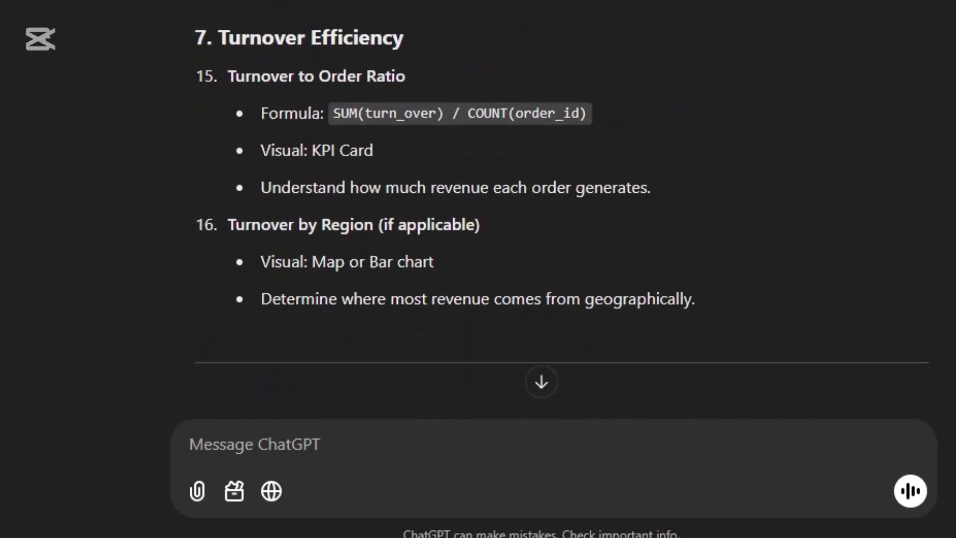
{"action": "scroll", "coordinate": [548, 209], "scroll_direction": "down", "scroll_amount": 20}
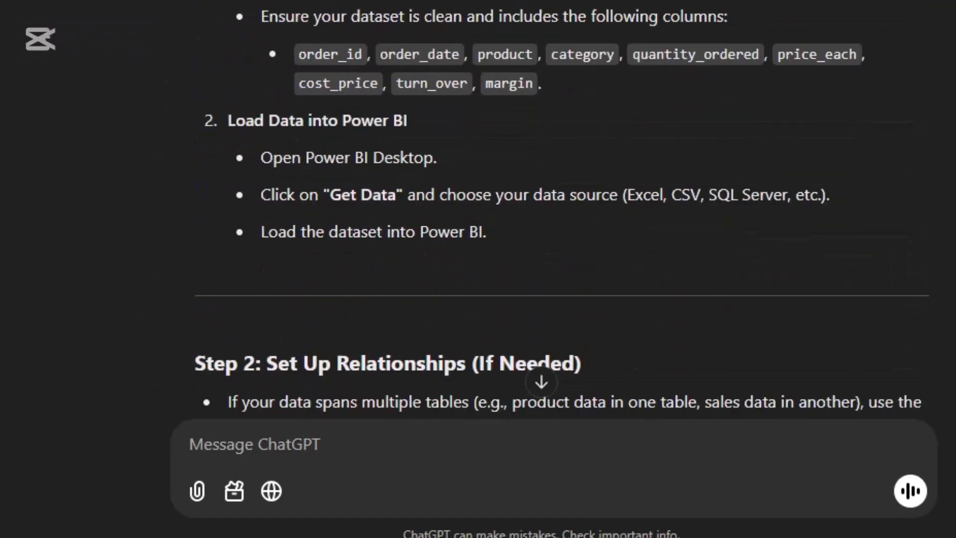
{"action": "scroll", "coordinate": [548, 209], "scroll_direction": "down", "scroll_amount": 20}
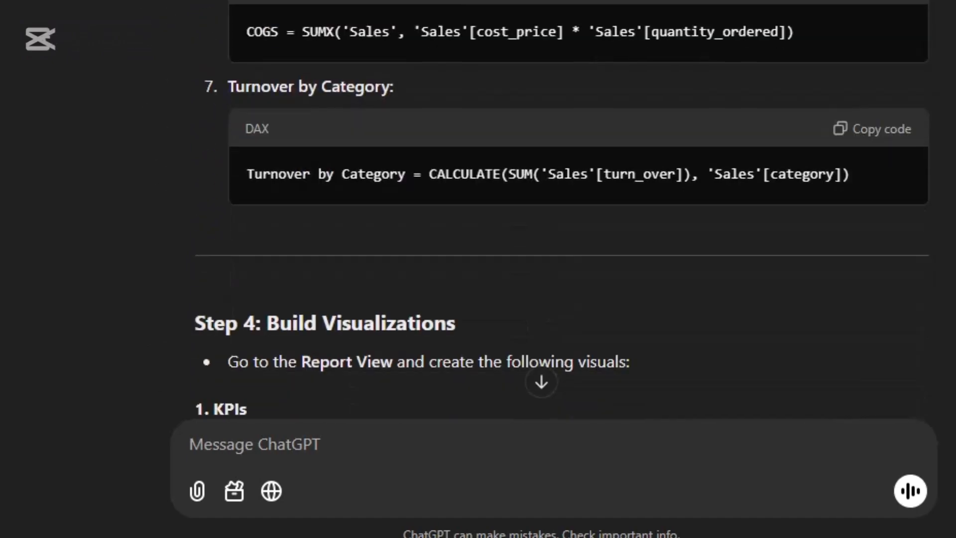
{"action": "scroll", "coordinate": [548, 209], "scroll_direction": "down", "scroll_amount": 20}
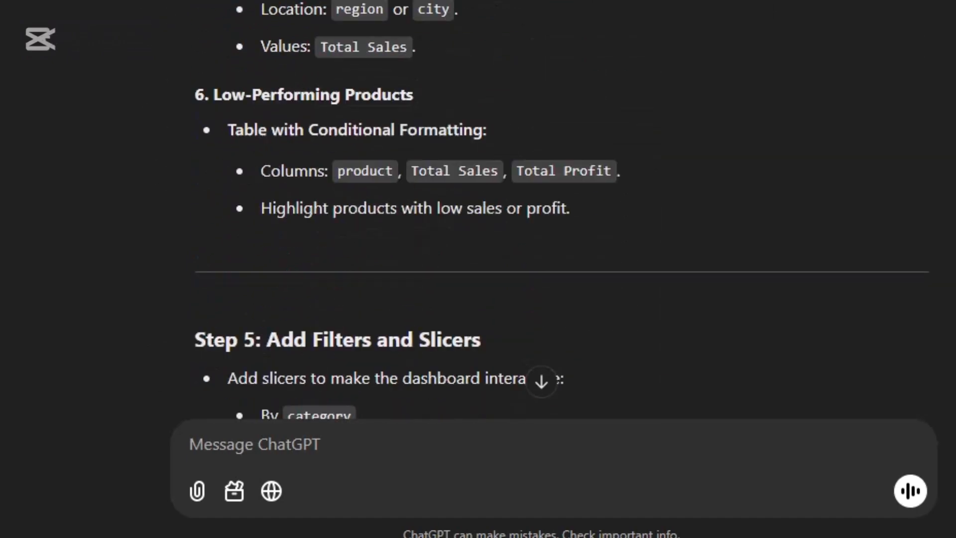
{"action": "scroll", "coordinate": [493, 463], "scroll_direction": "down", "scroll_amount": 1}
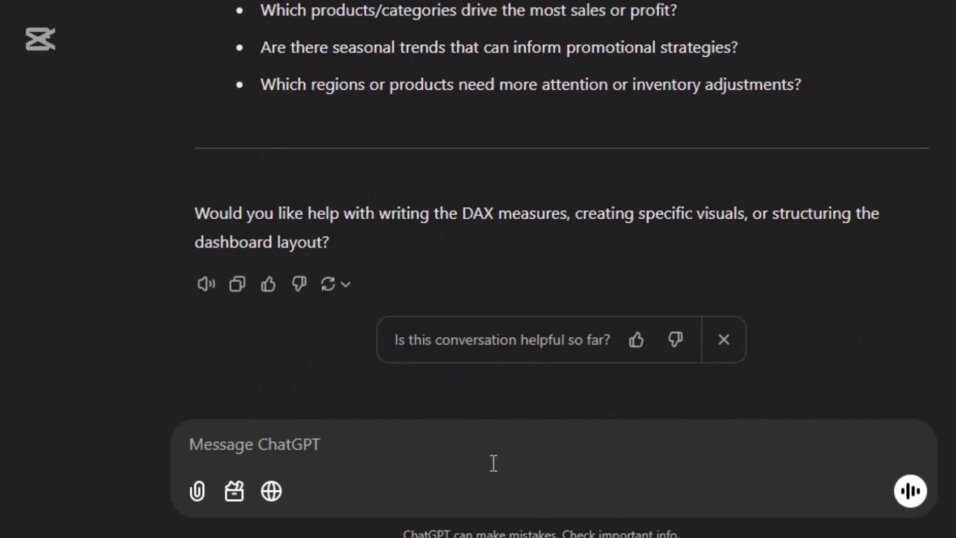
Step: Enter the original sales dataset KPI prompt with its column names, order_id through margin, as a new unsent message
{"action": "left_click", "coordinate": [424, 431]}
{"action": "left_click", "coordinate": [420, 427]}
{"action": "type", "text": "here is a sales data set,give me important kpi with this data using power bi order_id,order_date,product,categorie,quantity_ordered,price_each,cost_price,turn_over,margin"}
{"action": "key", "text": "ctrl+a"}
{"action": "left_click", "coordinate": [447, 476]}
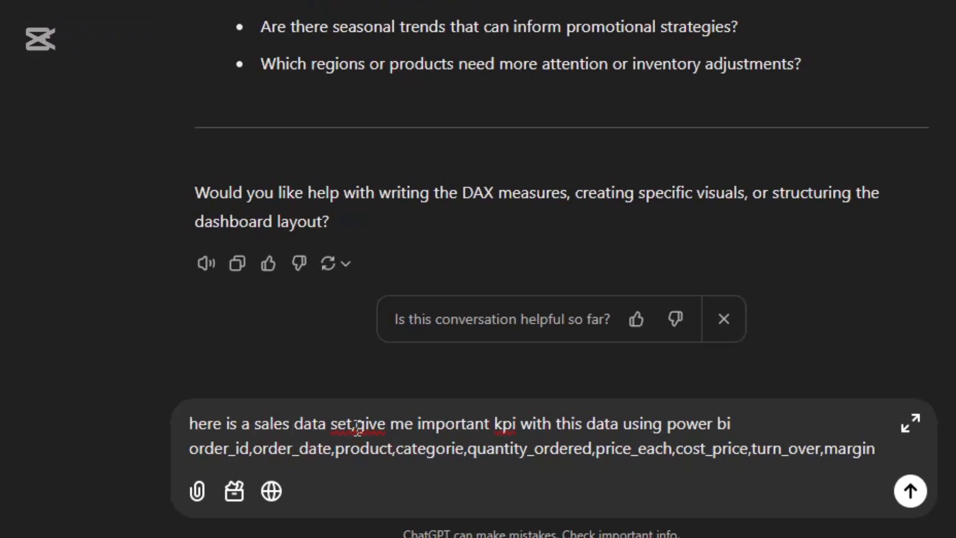
Step: Reword the request in the draft from important KPIs to "give me answers to the following questions with this data using power bi"
{"action": "left_click", "coordinate": [415, 424]}
{"action": "left_click_drag", "start_coordinate": [414, 425], "coordinate": [623, 428]}
{"action": "key", "text": "BackSpace"}
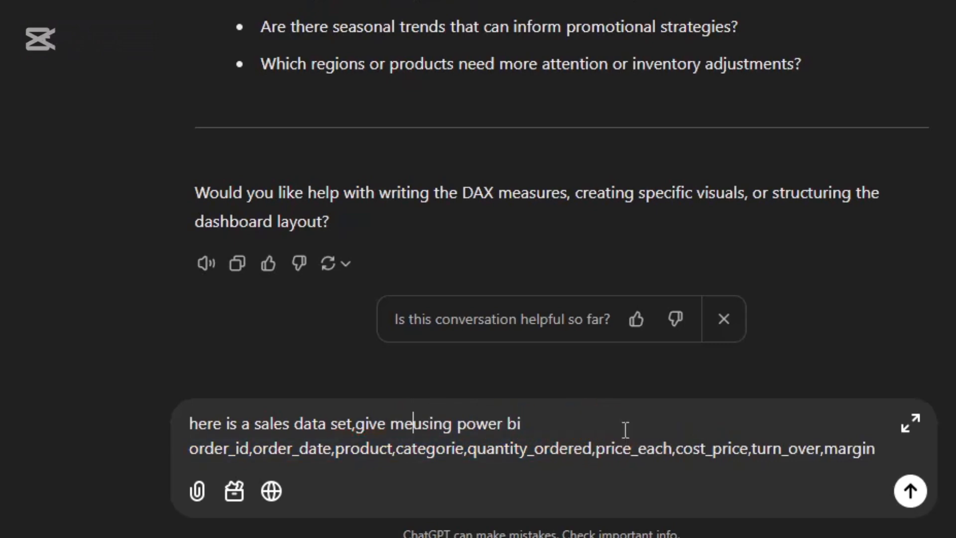
{"action": "type", "text": "answe"}
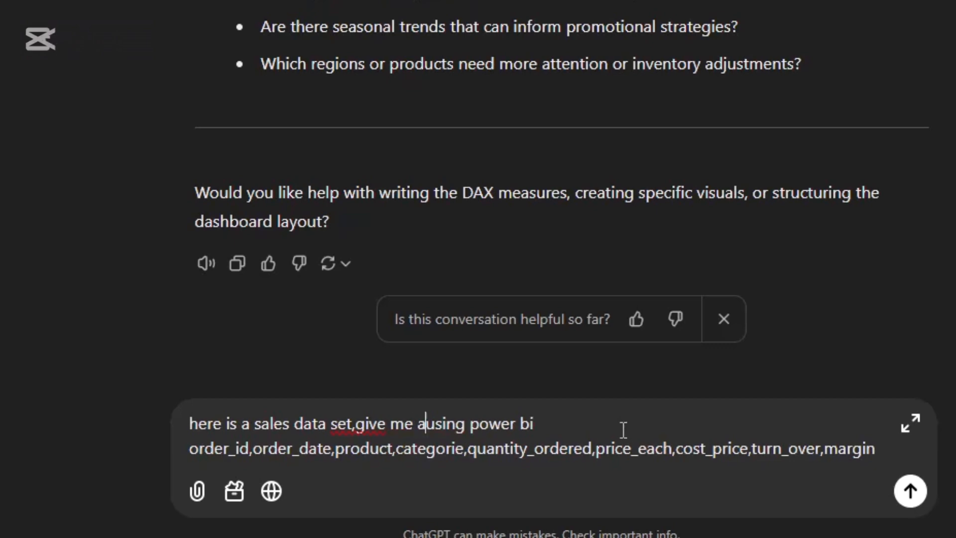
{"action": "type", "text": "rs to "}
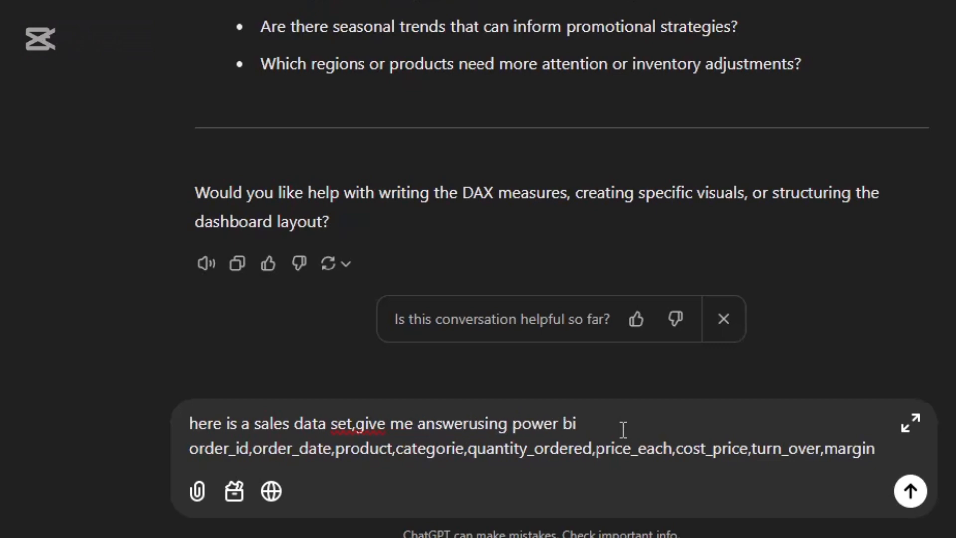
{"action": "type", "text": "the follow"}
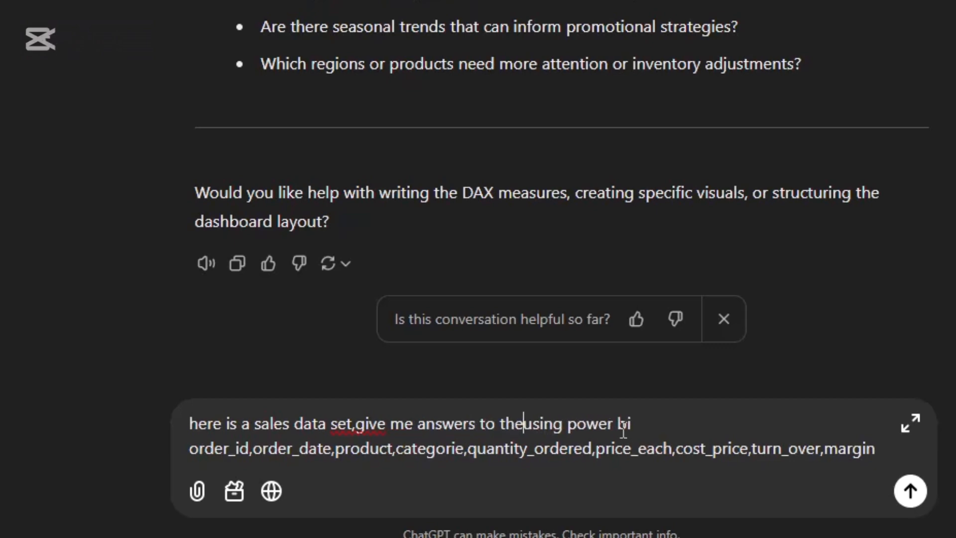
{"action": "type", "text": "ing "}
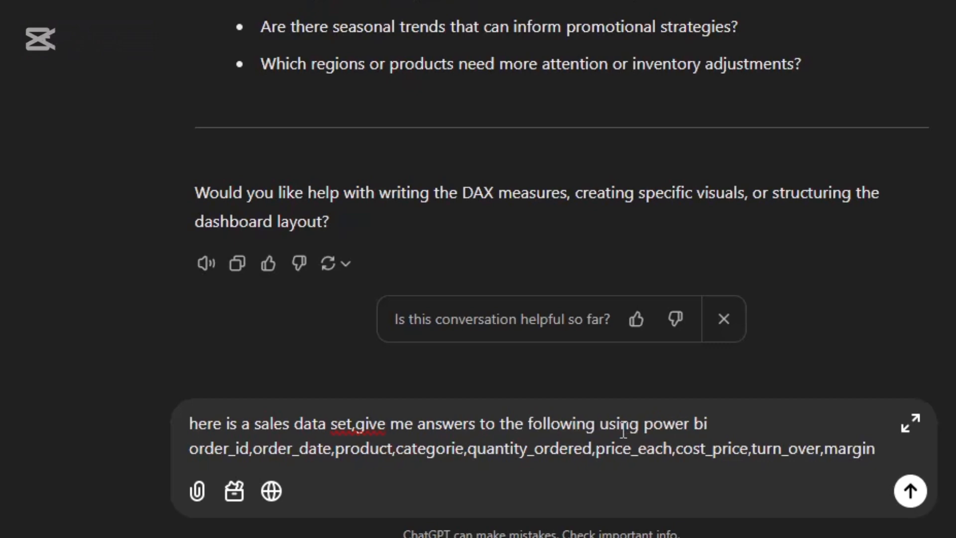
{"action": "type", "text": "question"}
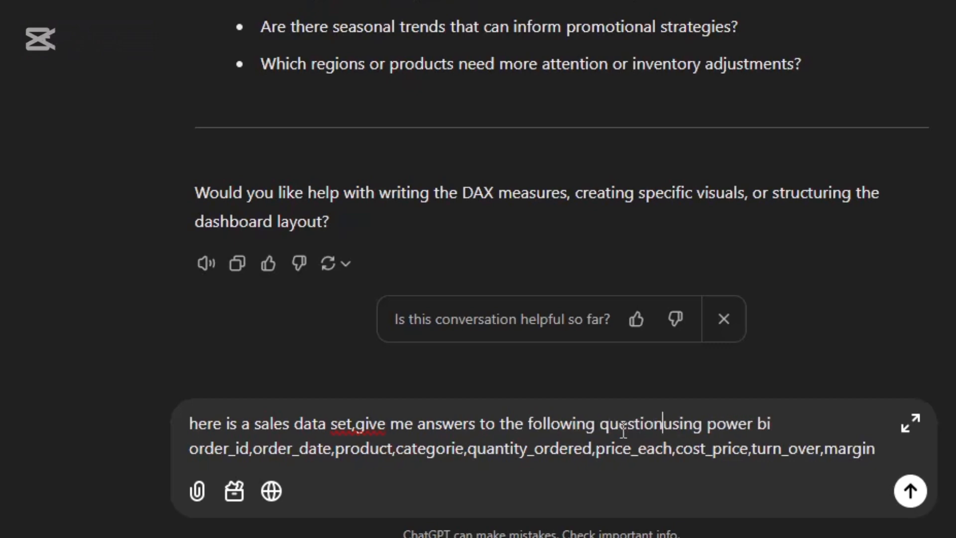
{"action": "type", "text": "s with"}
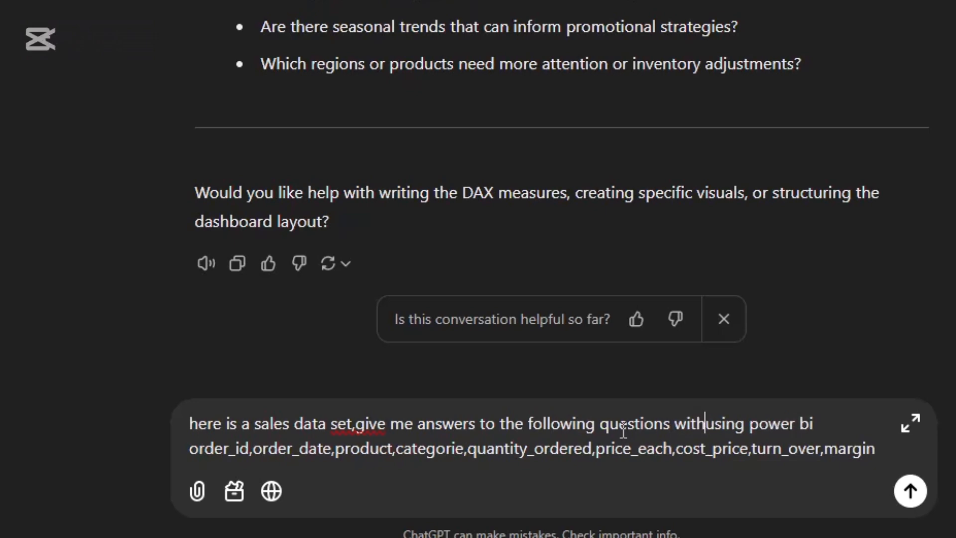
{"action": "key", "text": "BackSpace"}
{"action": "key", "text": "BackSpace"}
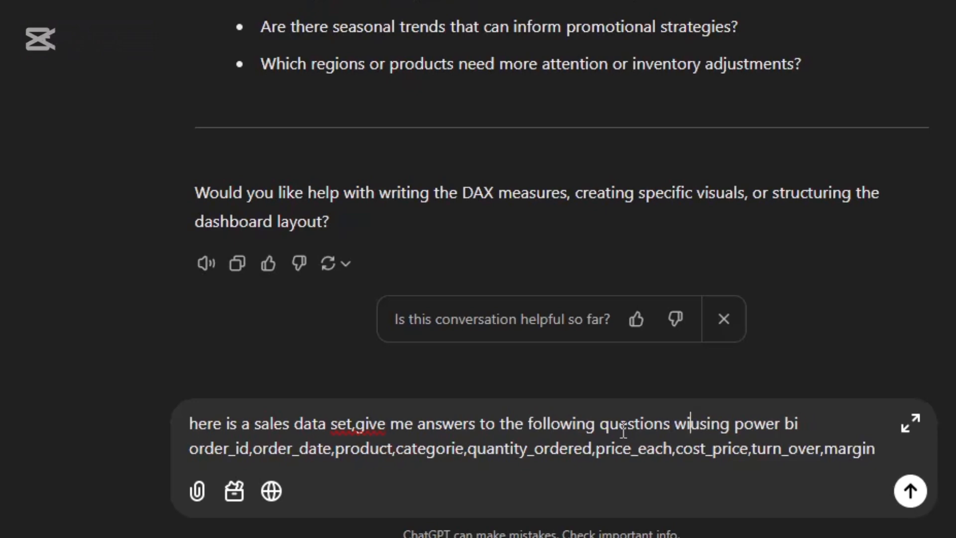
{"action": "type", "text": "th "}
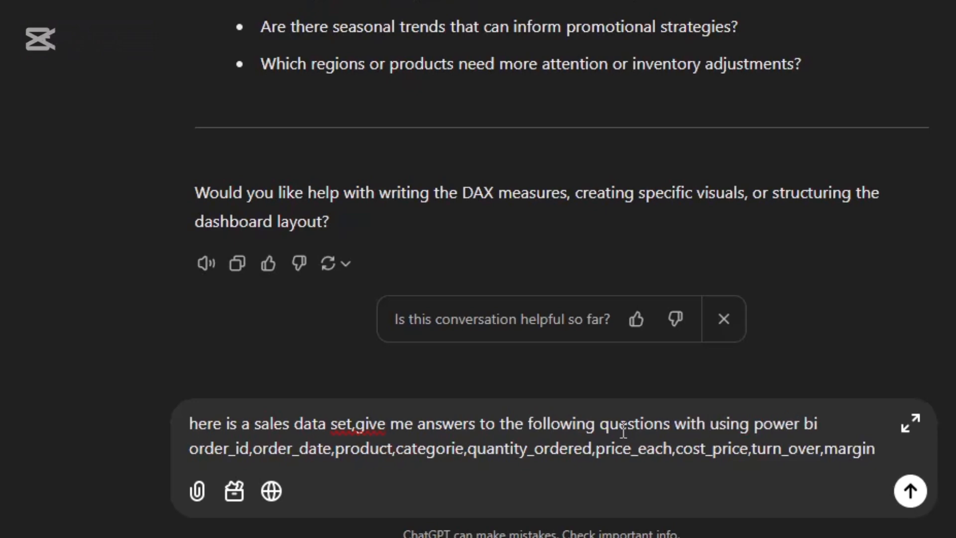
{"action": "type", "text": "this data"}
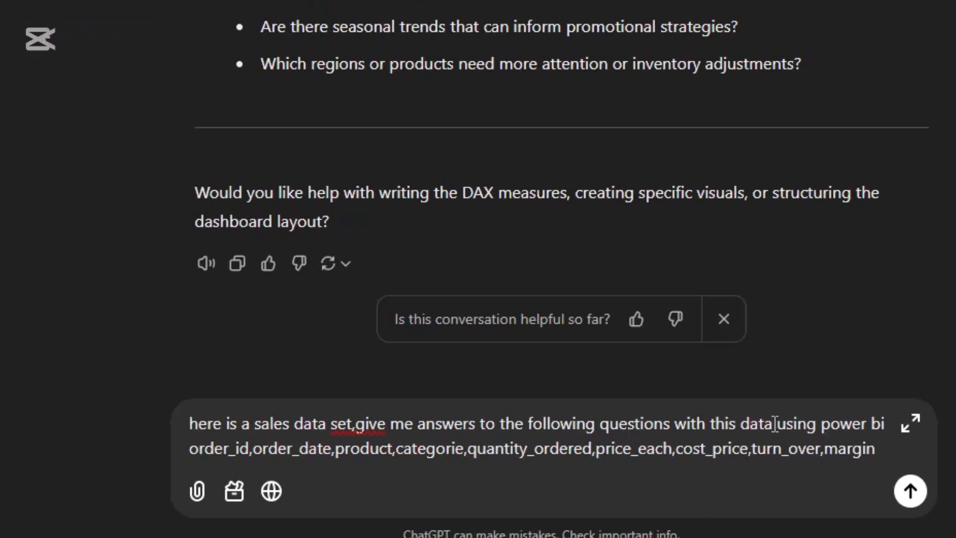
Step: Start a question list on a new line below the column names with the item "1.sales trends"
{"action": "left_click", "coordinate": [882, 457]}
{"action": "key", "text": "shift+Return"}
{"action": "type", "text": "1"}
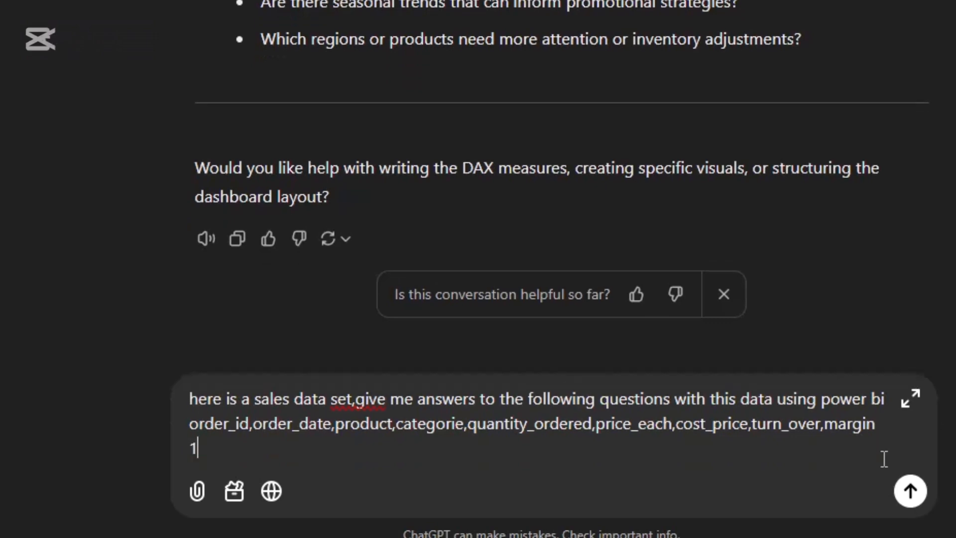
{"action": "type", "text": "."}
{"action": "type", "text": "h"}
{"action": "key", "text": "BackSpace"}
{"action": "type", "text": "sales"}
{"action": "key", "text": "BackSpace"}
{"action": "key", "text": "BackSpace"}
{"action": "key", "text": "BackSpace"}
{"action": "key", "text": "BackSpace"}
{"action": "type", "text": "ales trends"}
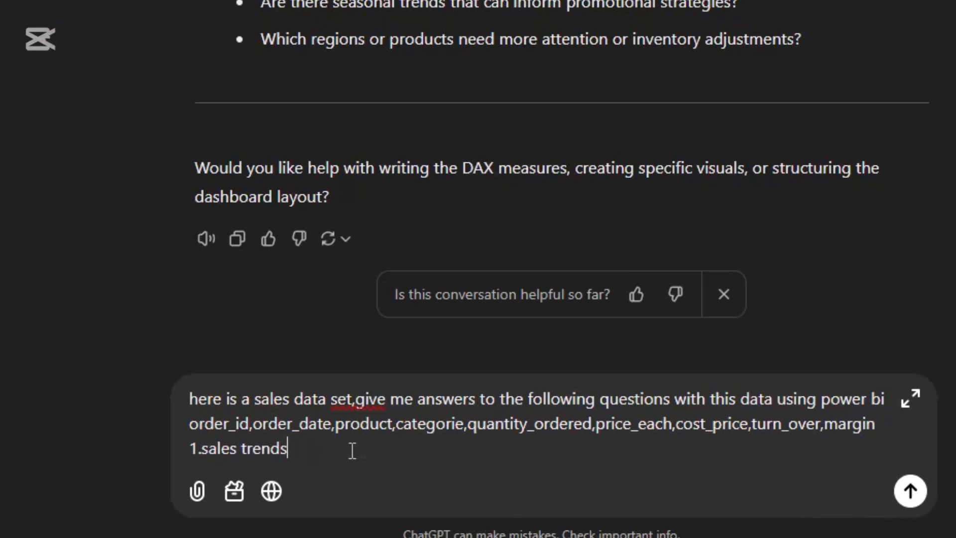
Step: Add "2.performance metric" as the second question after the sales trends item
{"action": "type", "text": " 2."}
{"action": "type", "text": "perm"}
{"action": "type", "text": "forman"}
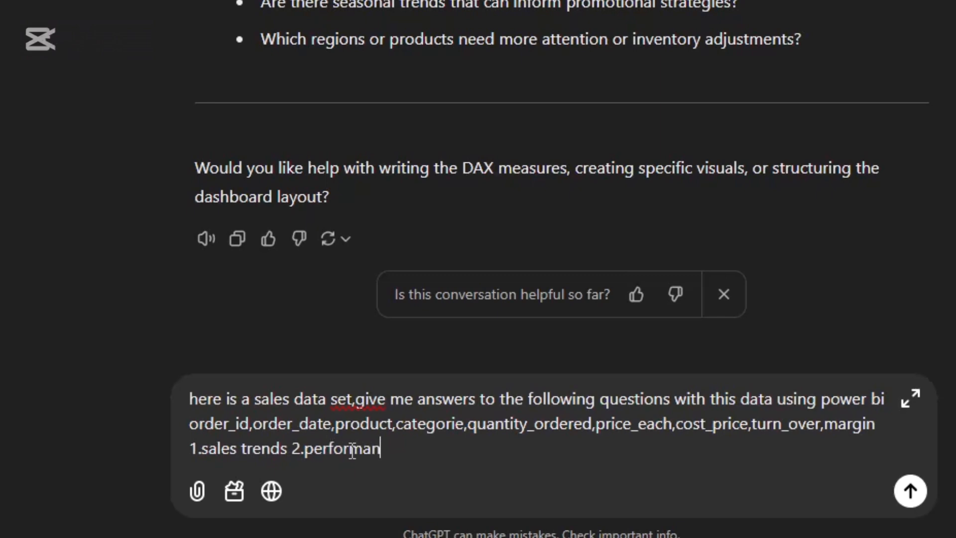
{"action": "type", "text": "ce metric"}
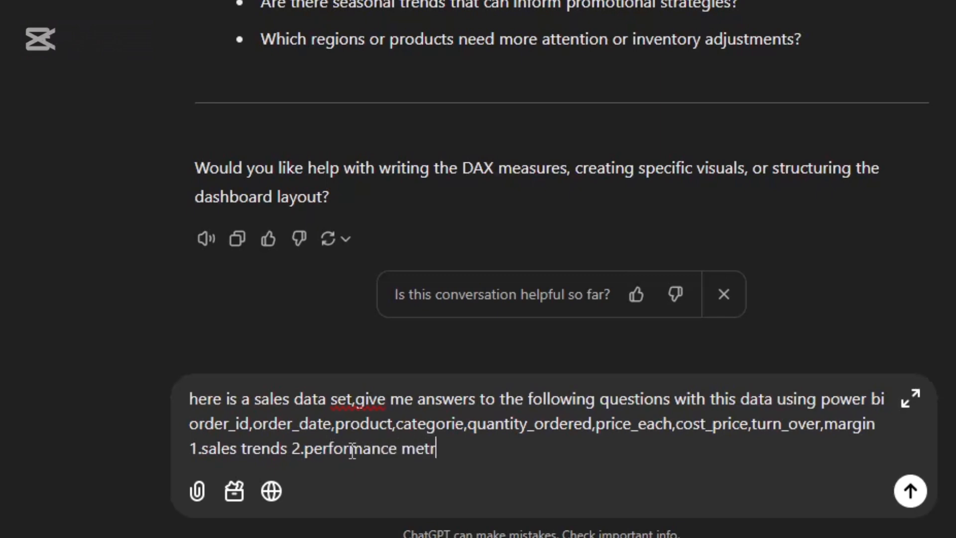